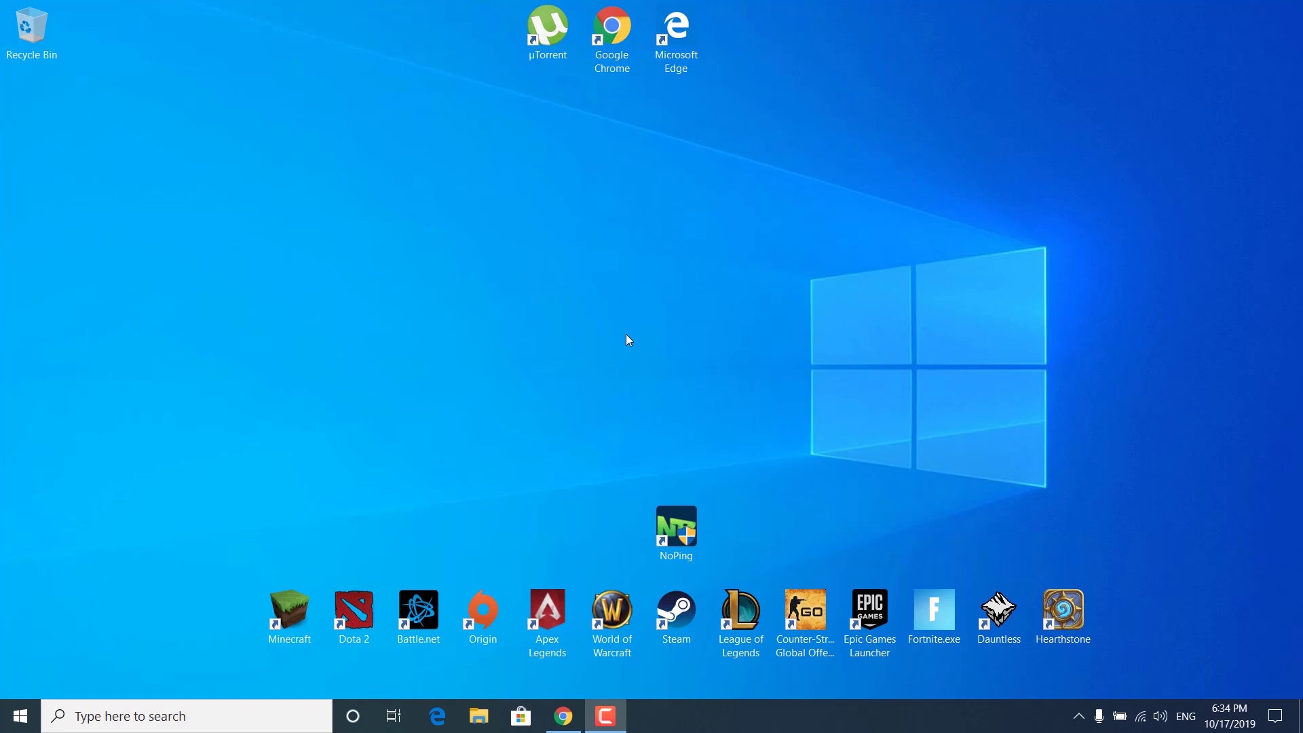
Step: Download MSIAfterburnerSetup.zip from the Afterburner page on msi.com
key(alt+Tab)
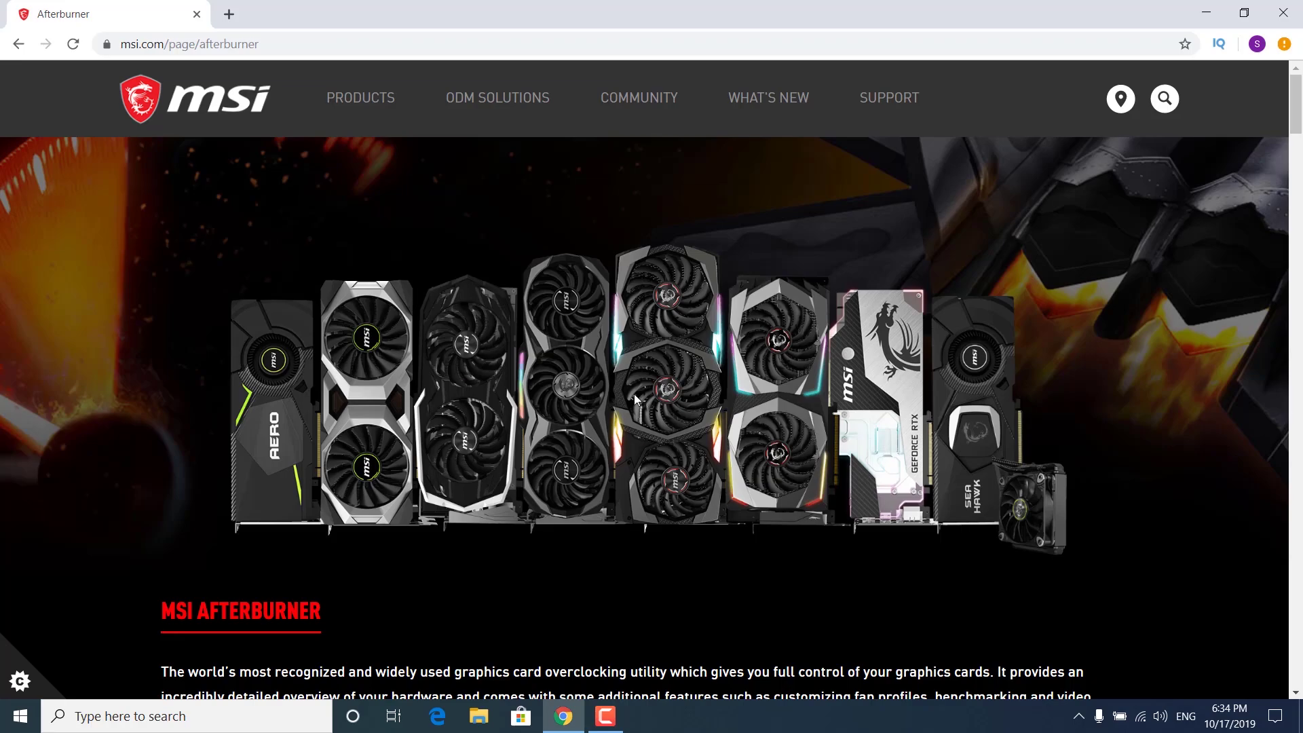
scroll(634, 393, down, 20)
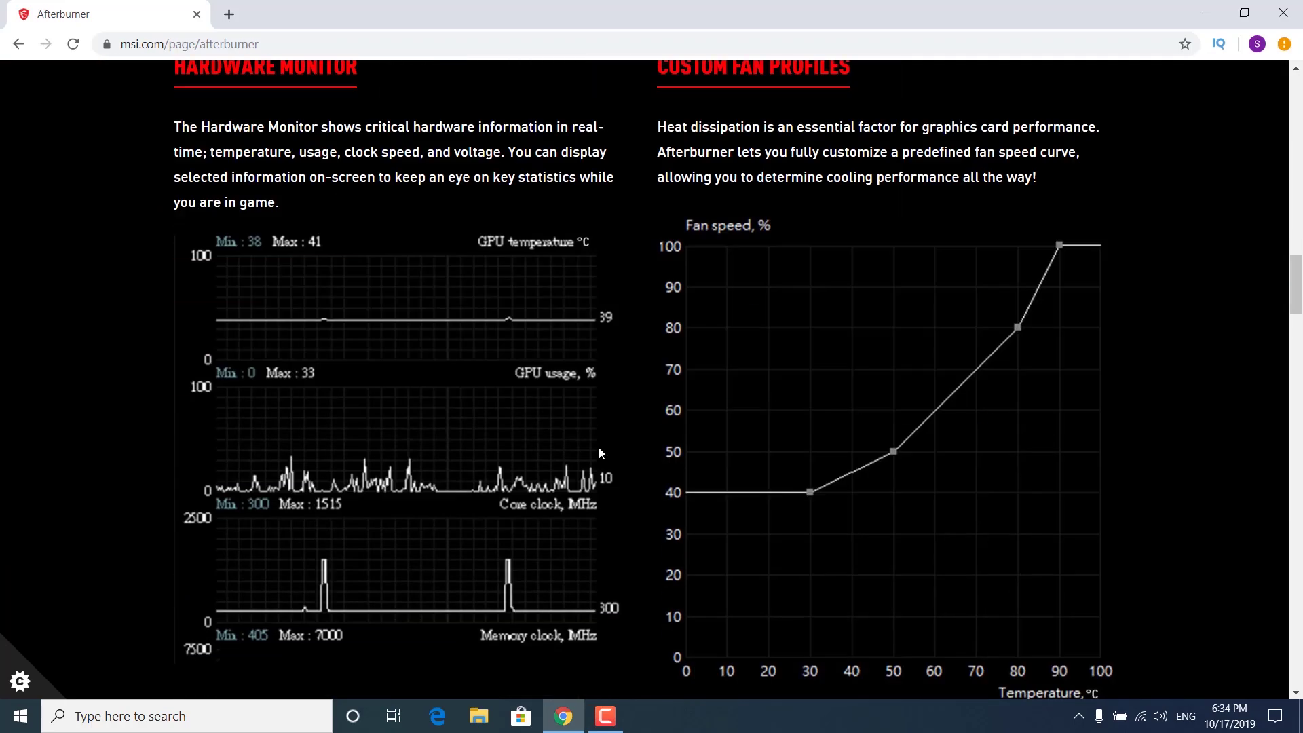
scroll(599, 446, down, 20)
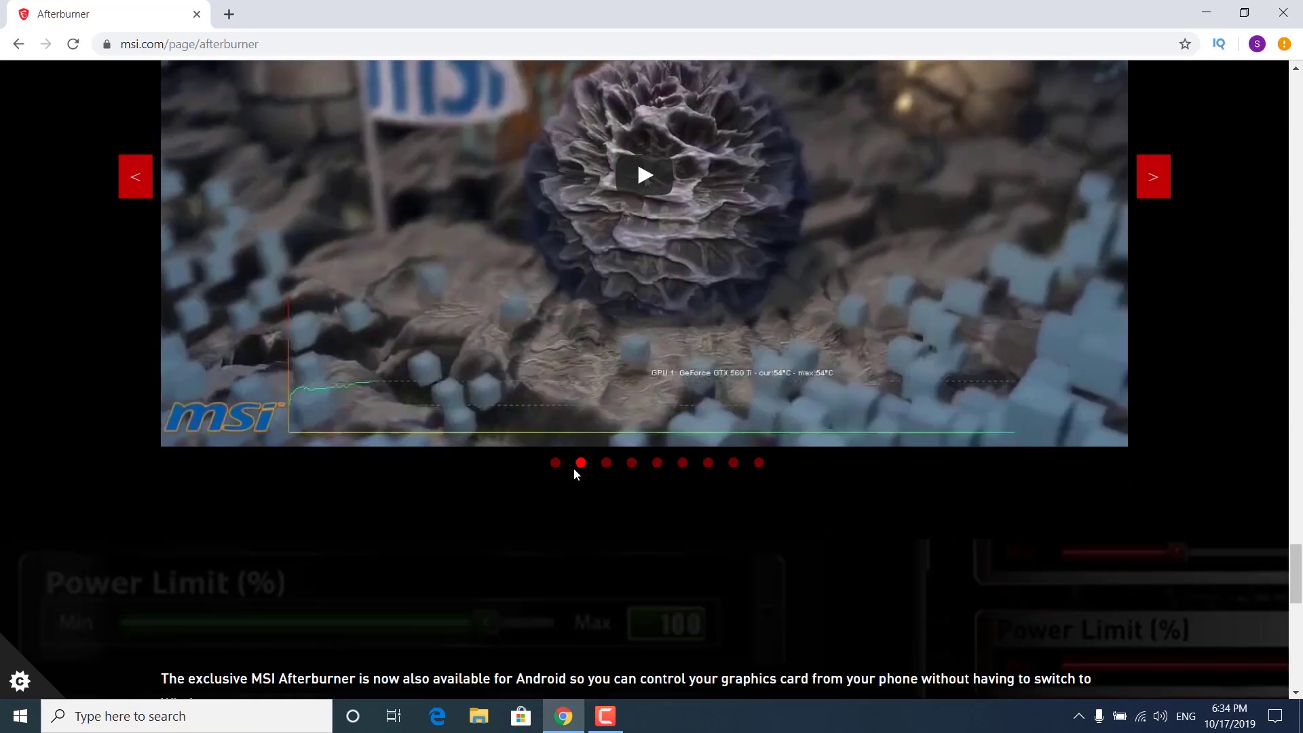
scroll(574, 474, down, 10)
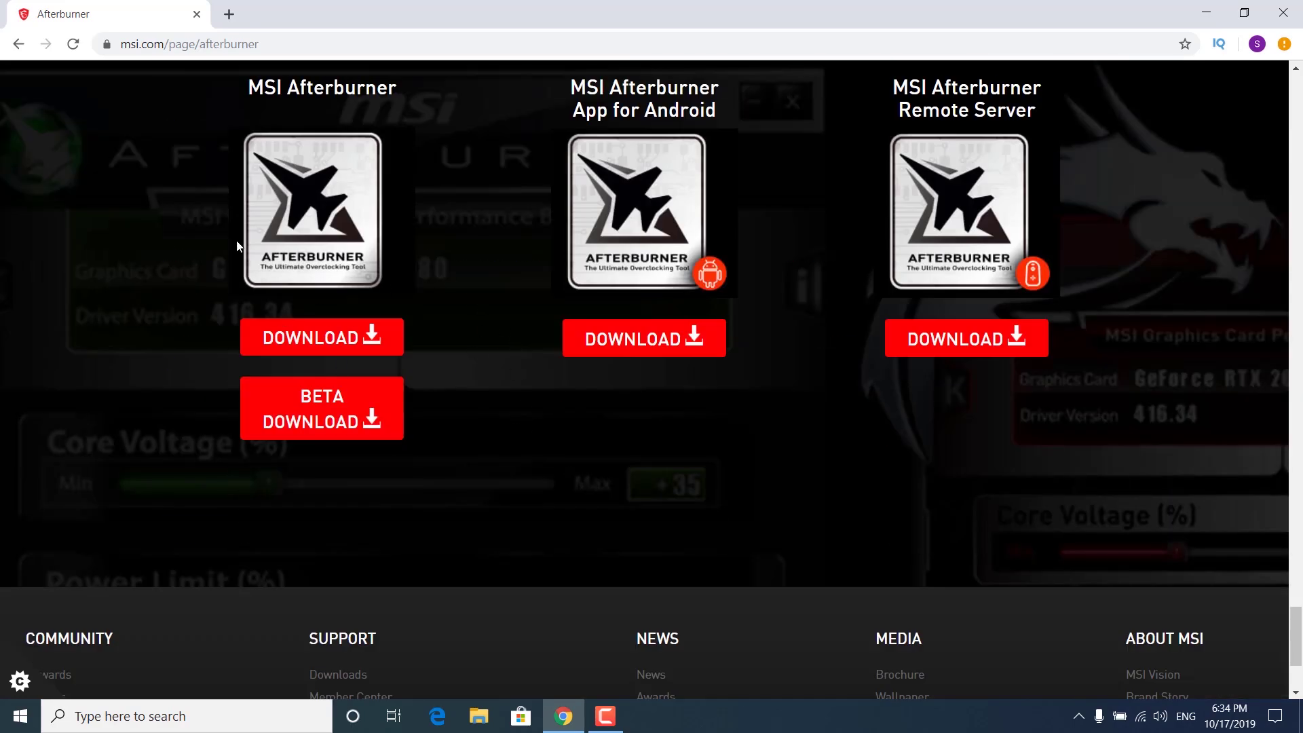
click(303, 337)
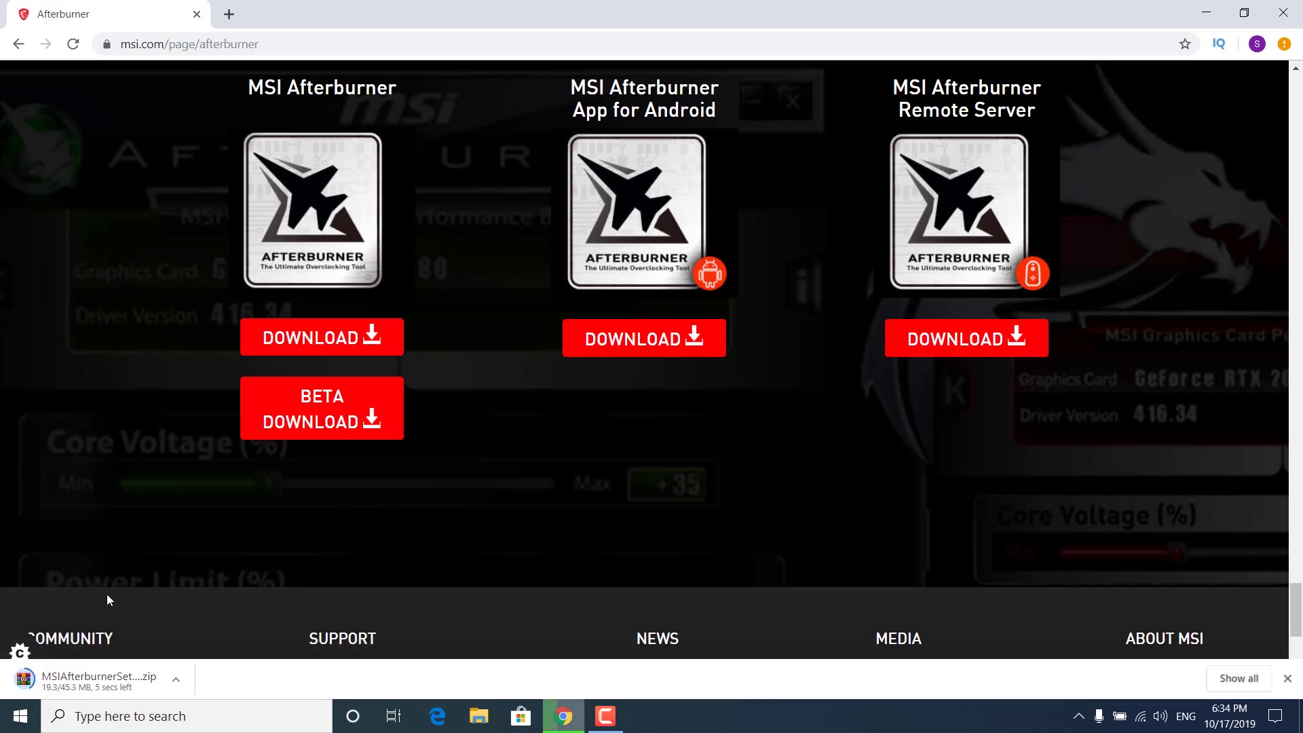
scroll(176, 519, up, 20)
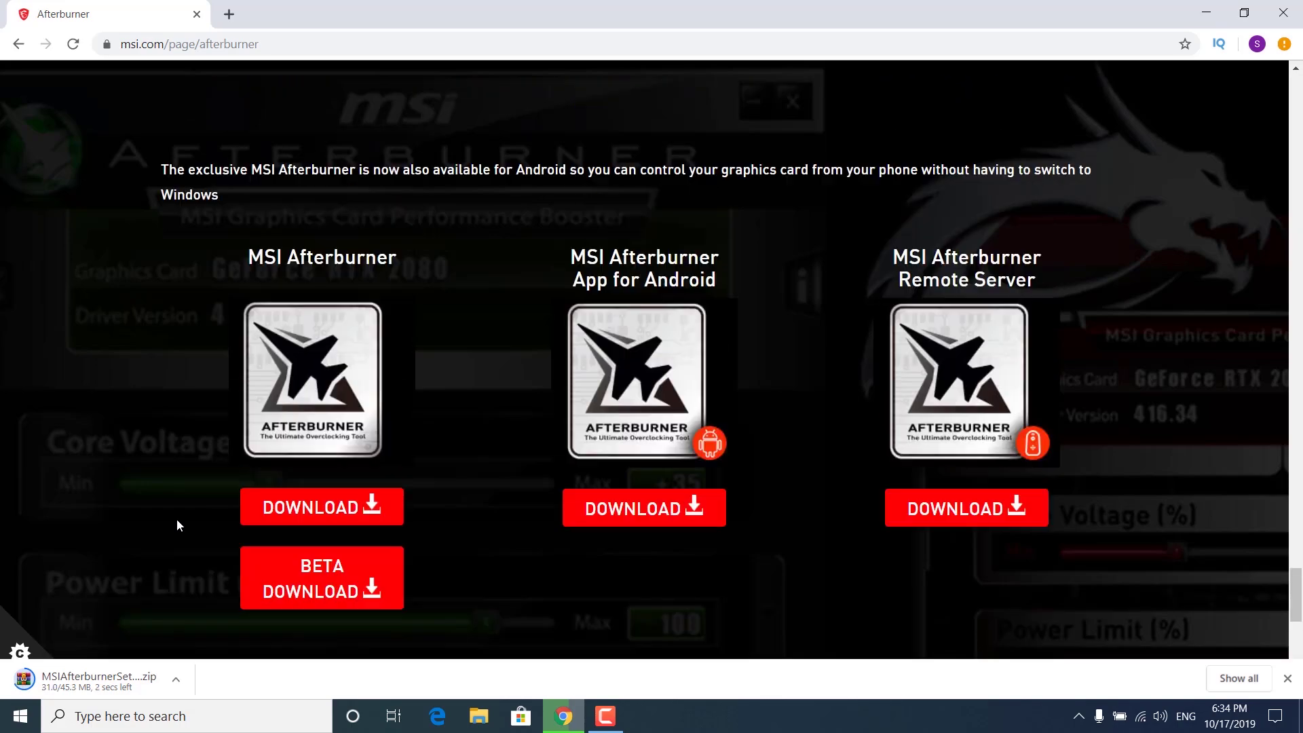
scroll(177, 519, up, 5)
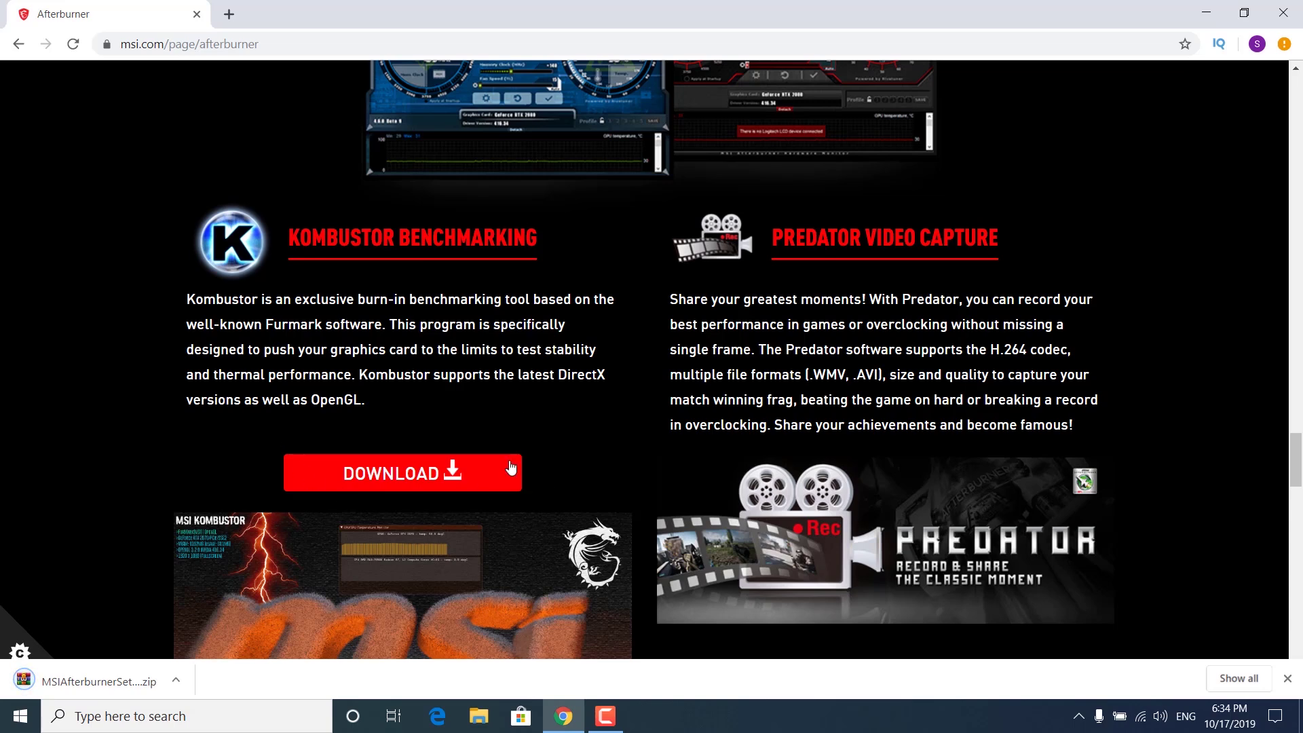
Step: Download the MSI Kombustor 4.1.1.0 64-bit installer (88.7 MB) from Geeks3D
click(393, 475)
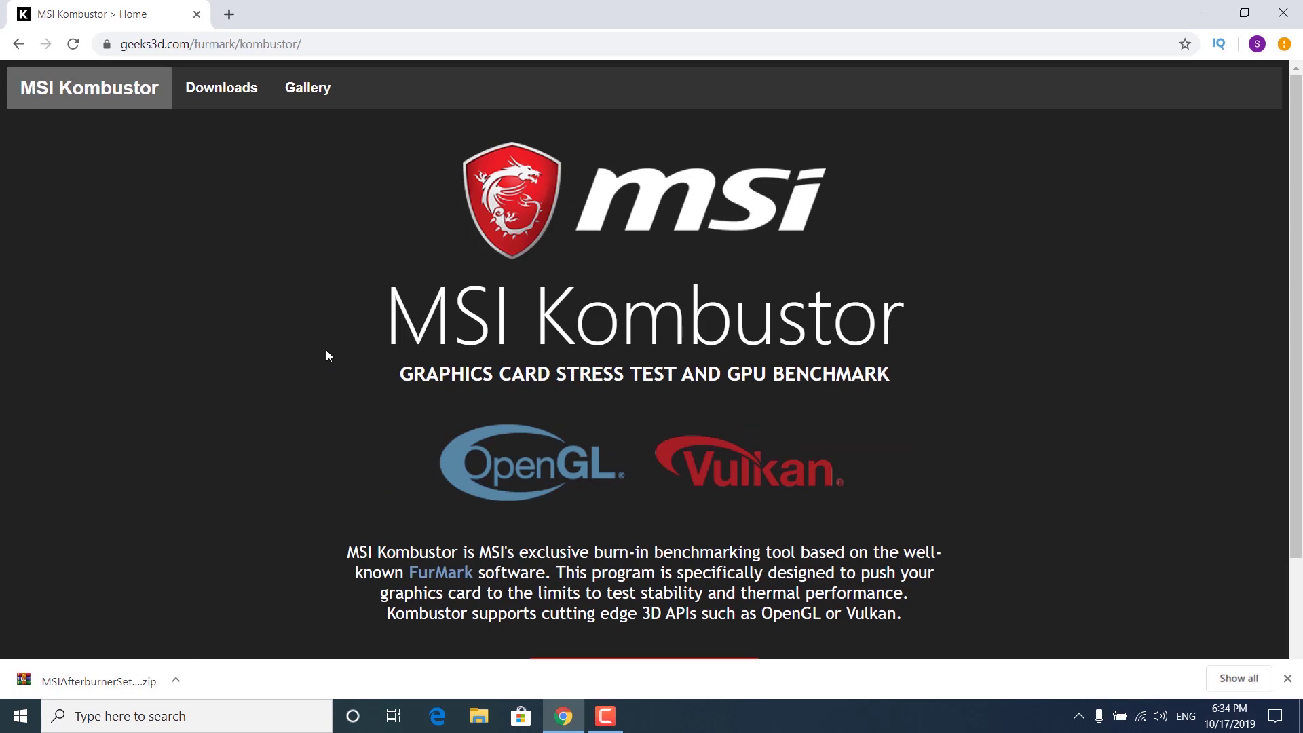
scroll(327, 353, down, 2)
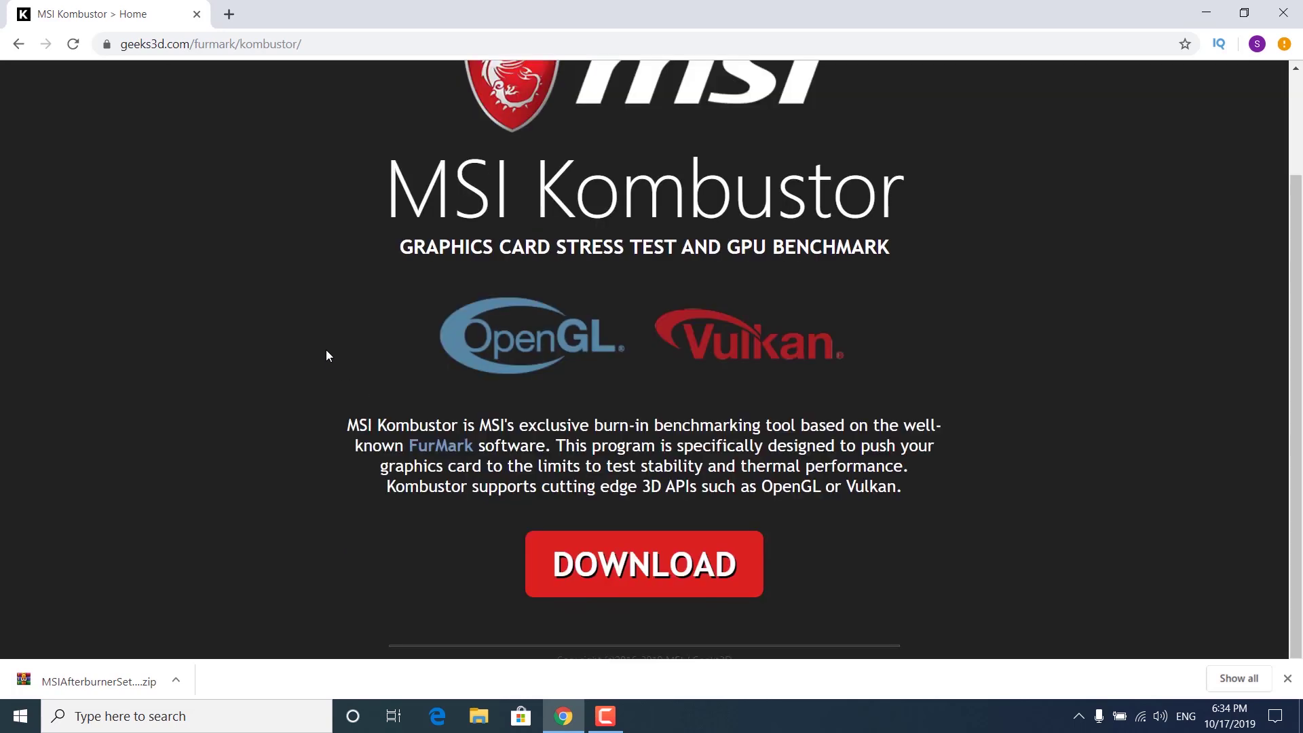
click(668, 563)
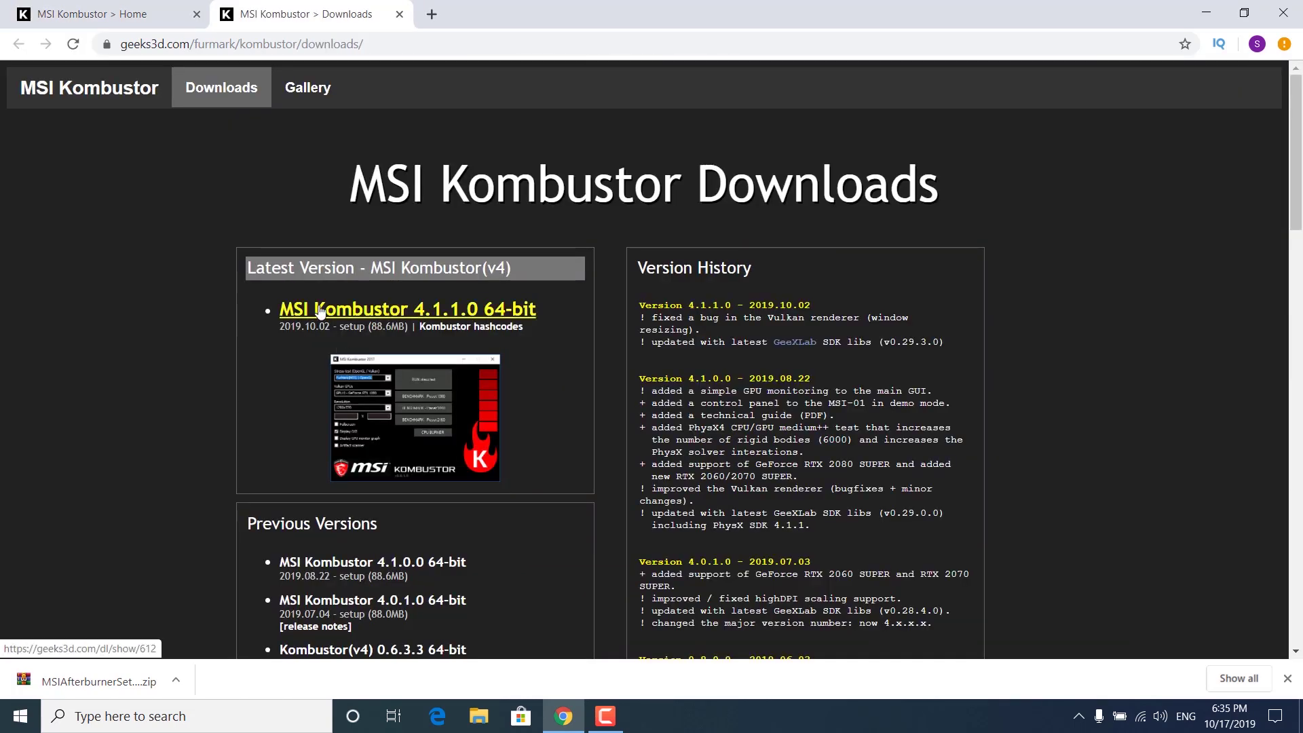
click(475, 310)
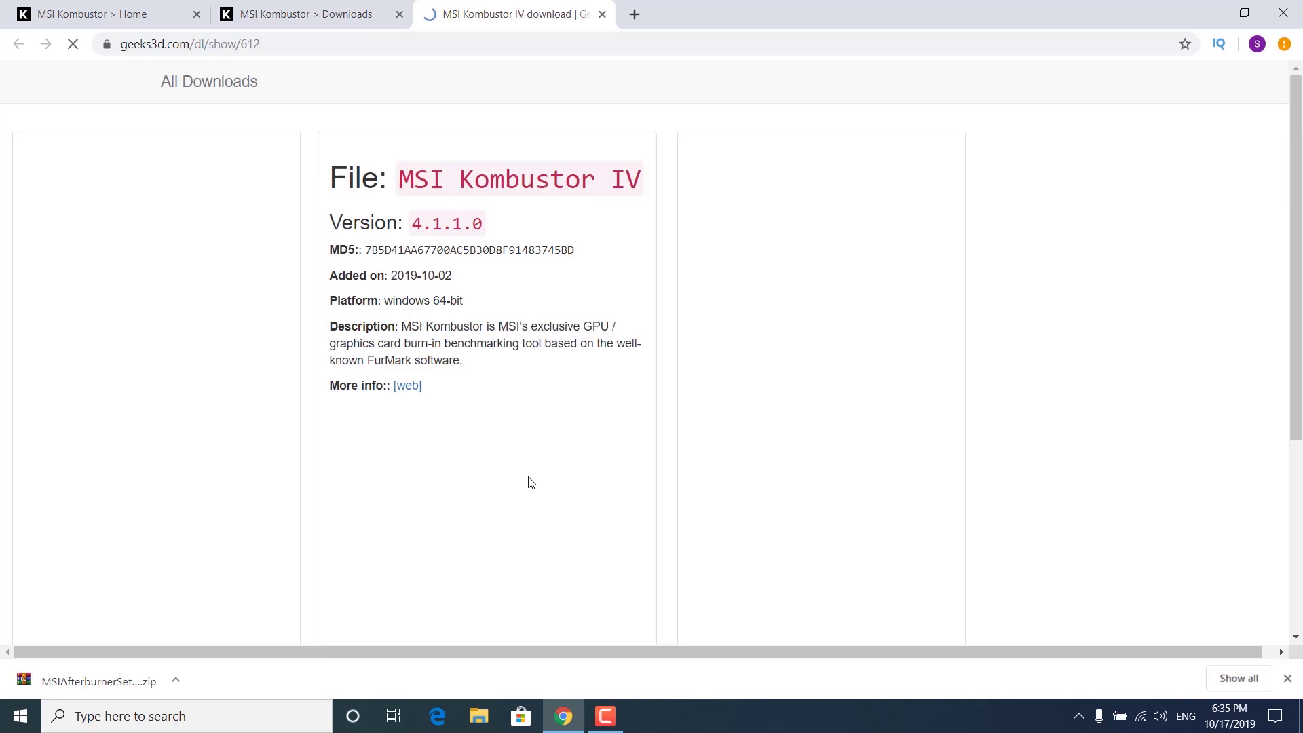
click(480, 461)
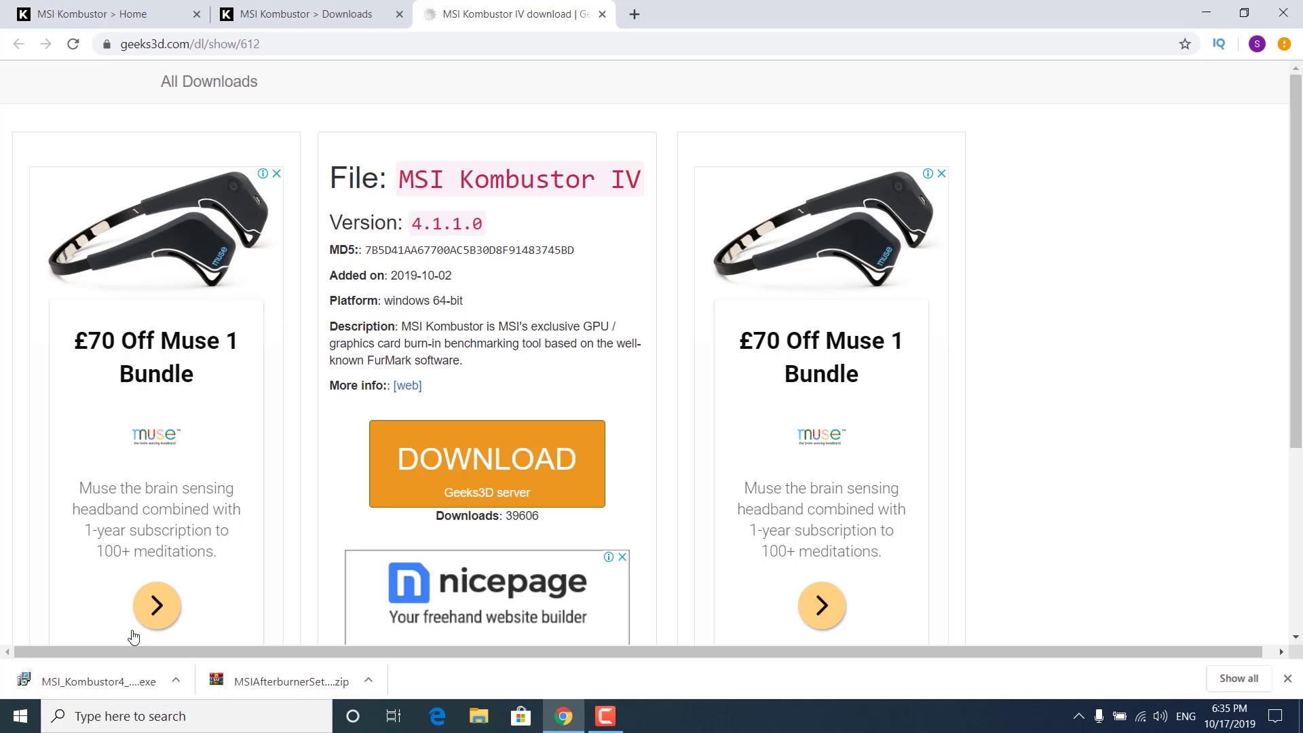
Step: Extract the Afterburner setup file from the zip to the Desktop, then close WinRAR and minimise Chrome
click(291, 682)
click(975, 86)
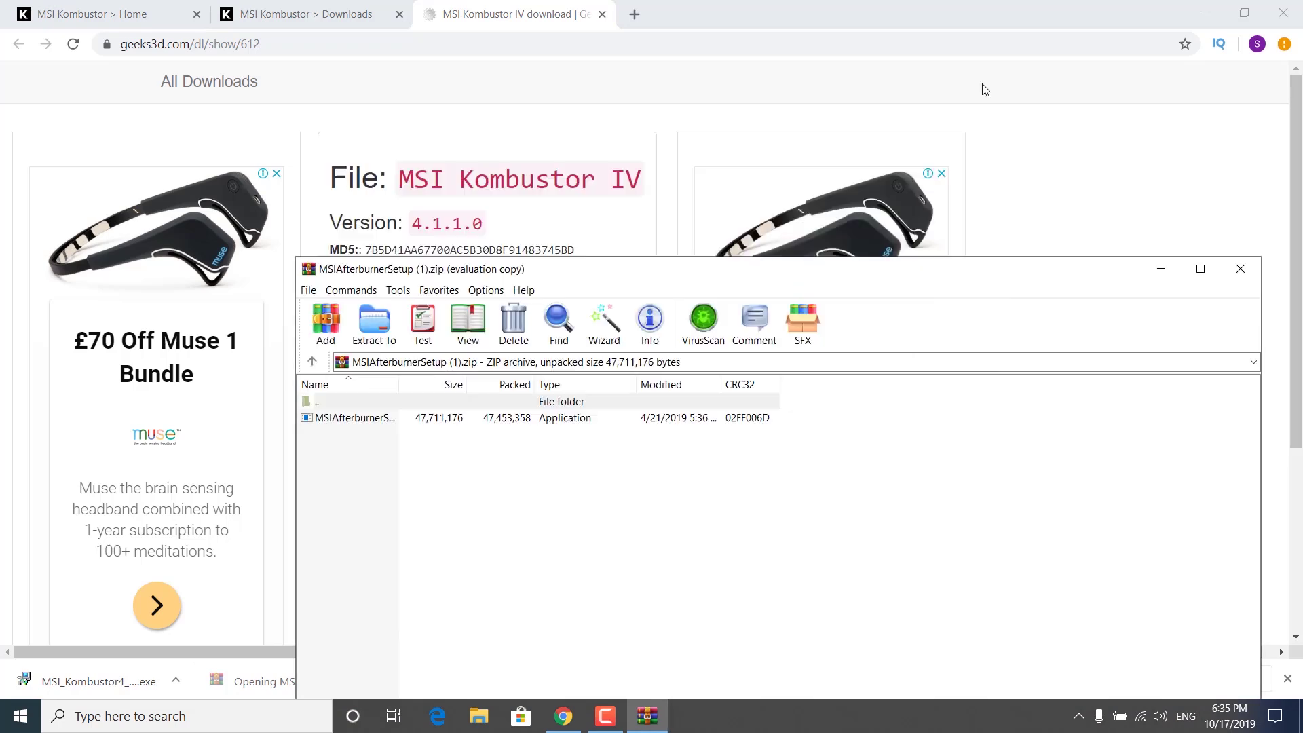
click(351, 279)
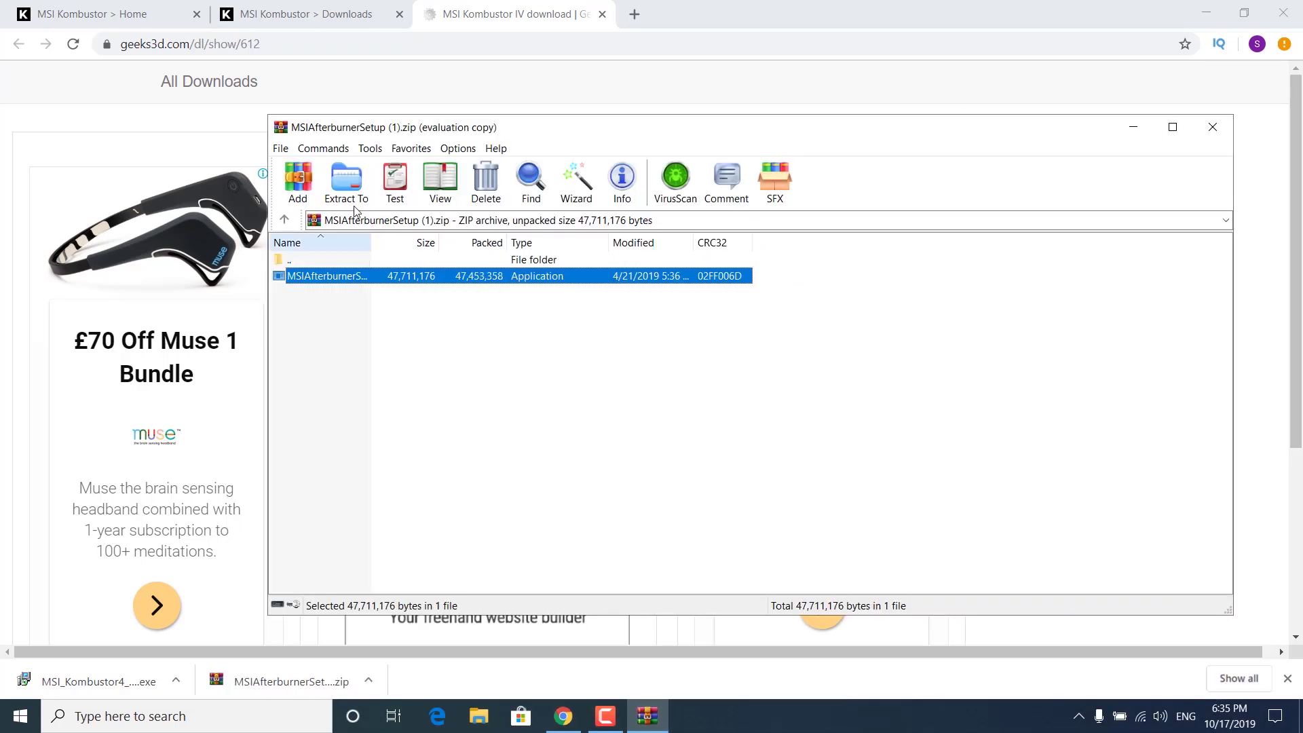
click(346, 180)
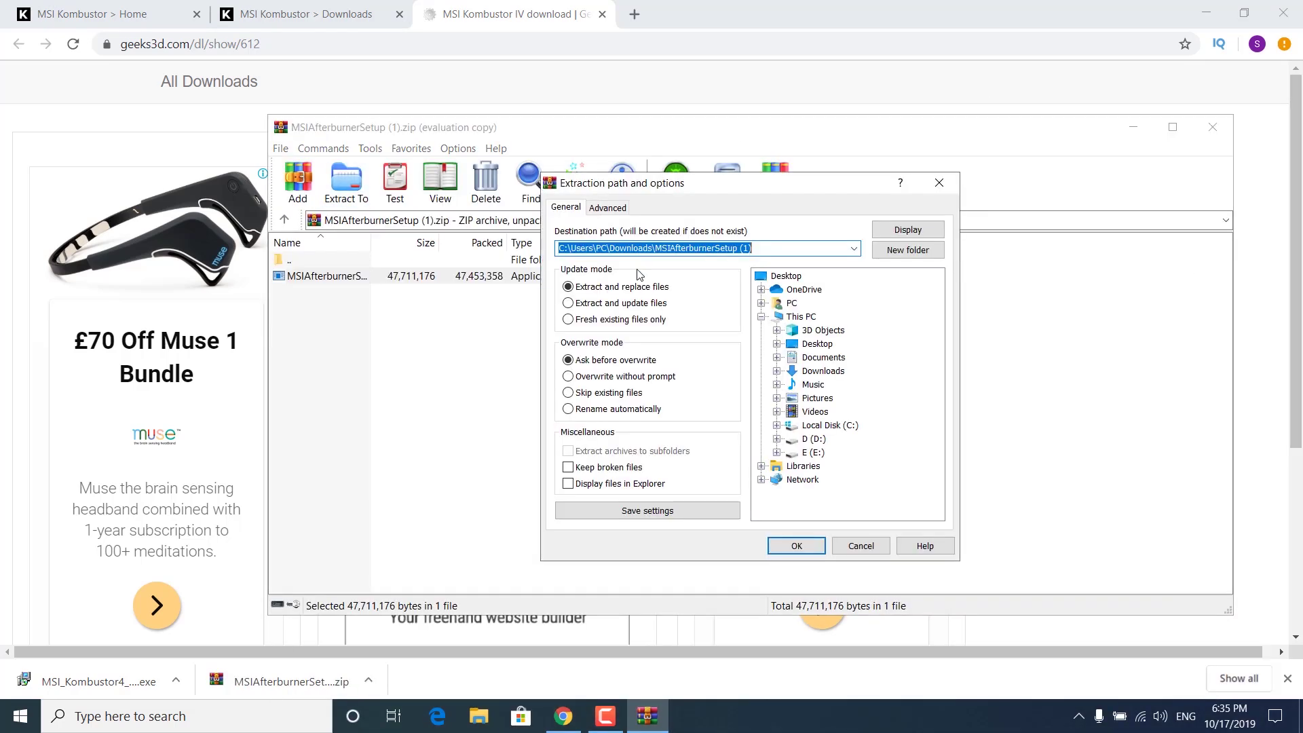
click(797, 546)
click(1213, 127)
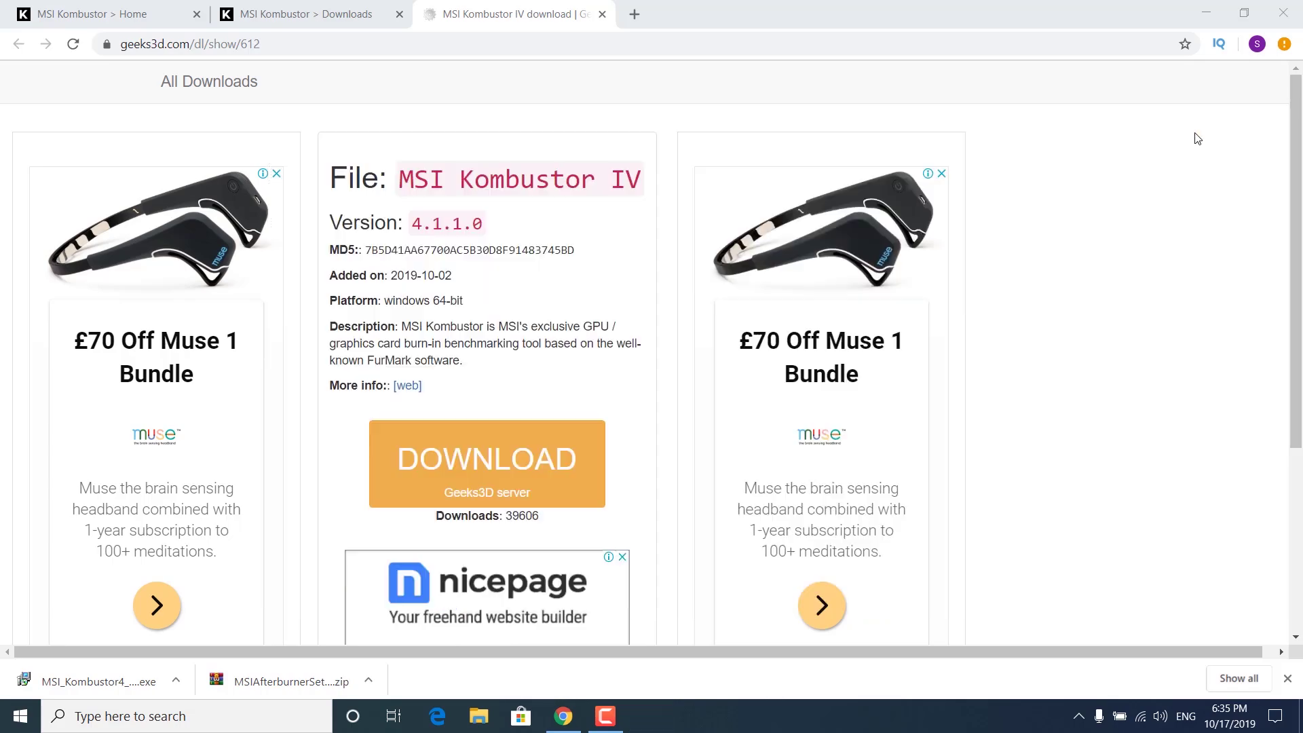
click(1206, 13)
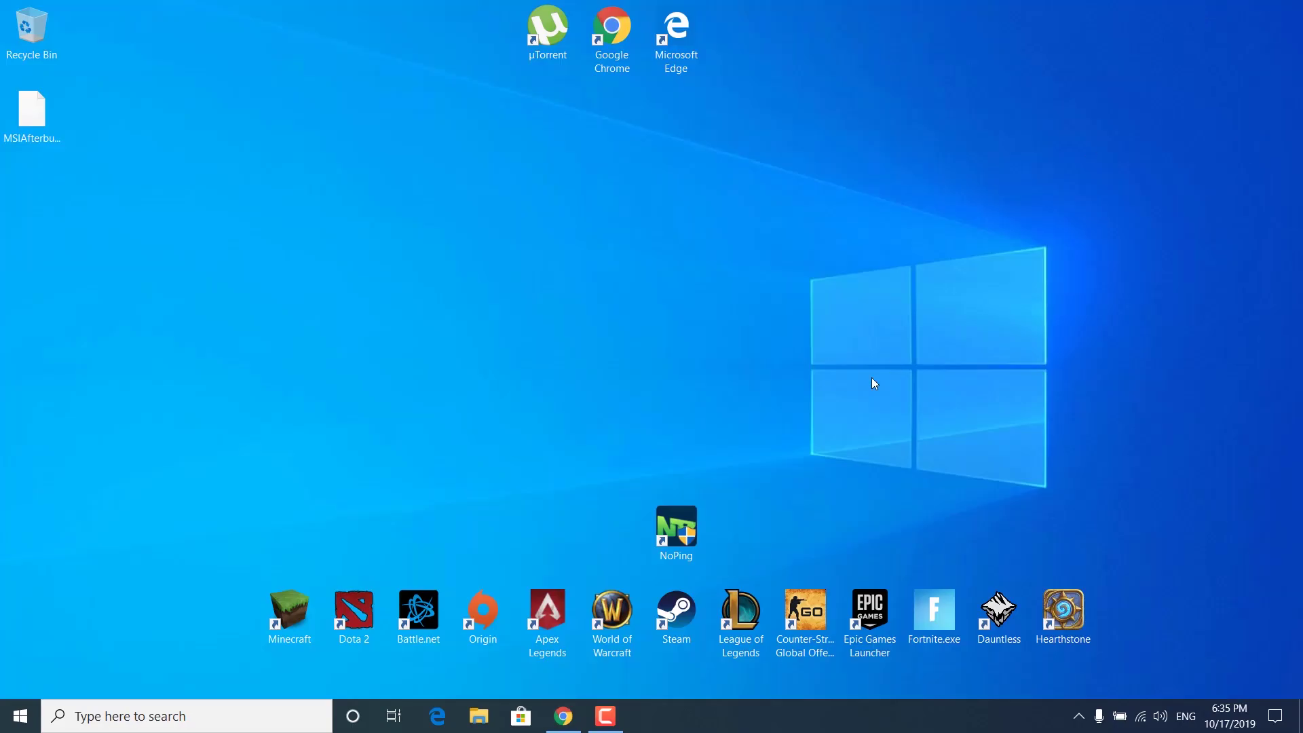
Step: Start the Afterburner 4.6.1 setup, accept the licence and untick RivaTuner Statistics Server
double_click(47, 122)
click(642, 400)
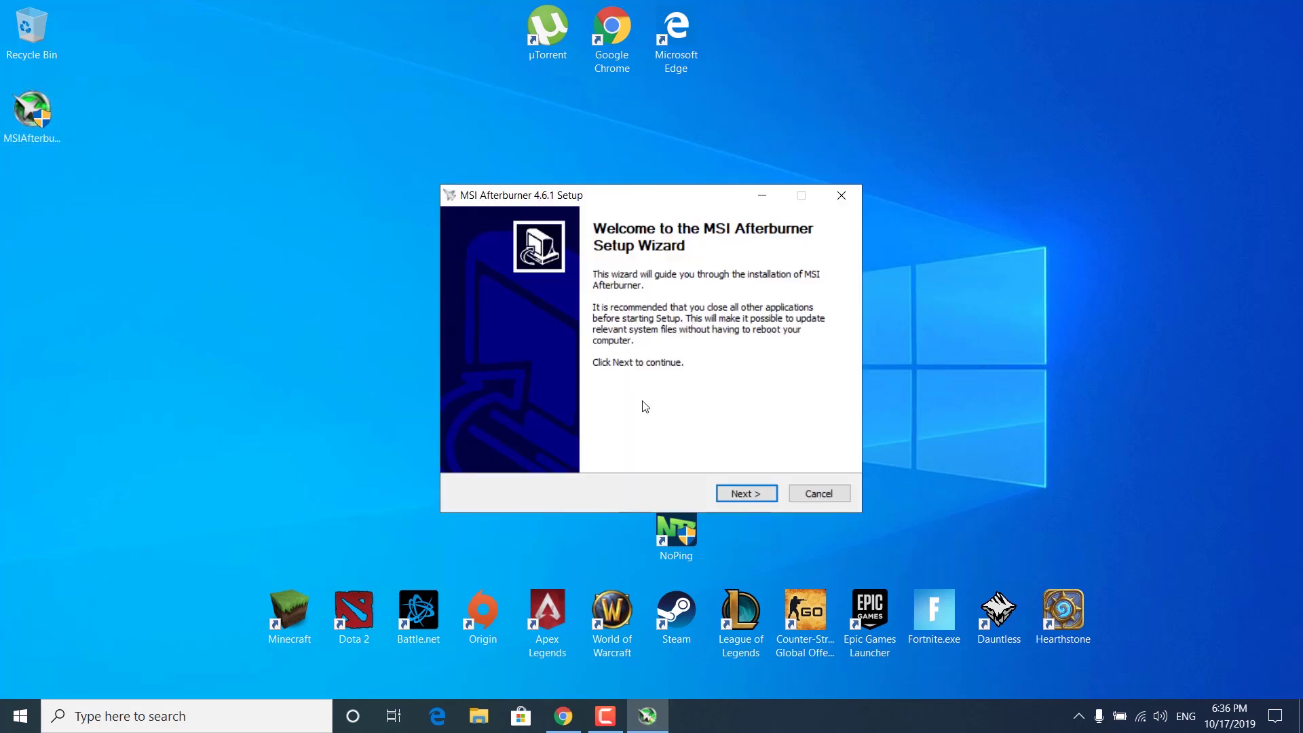
click(750, 496)
click(596, 440)
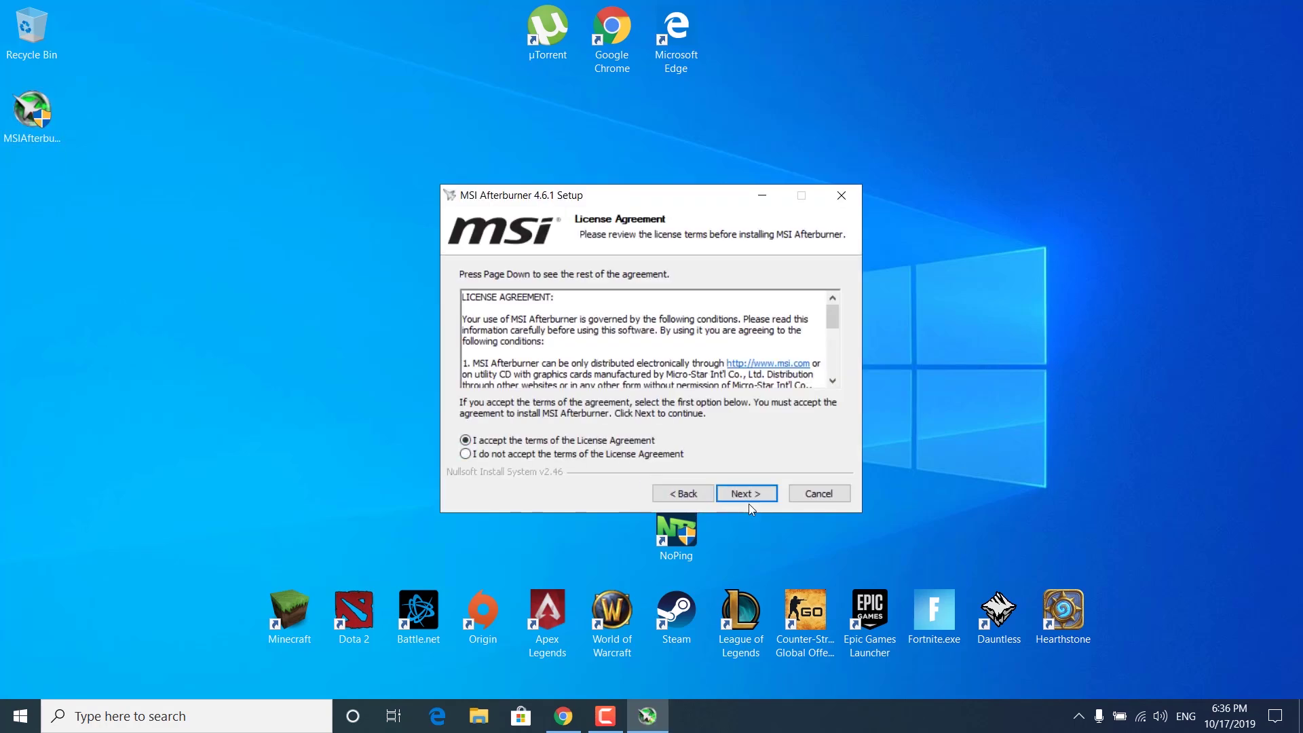
click(758, 502)
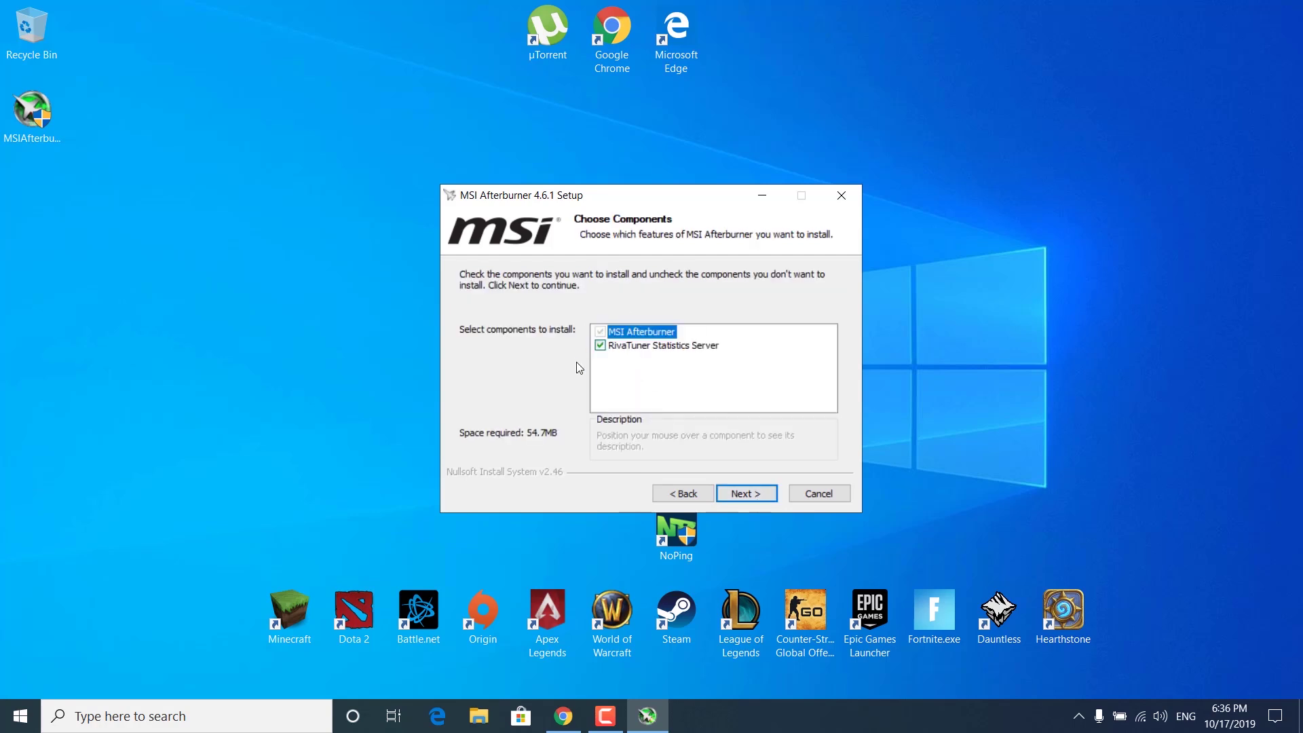
click(600, 345)
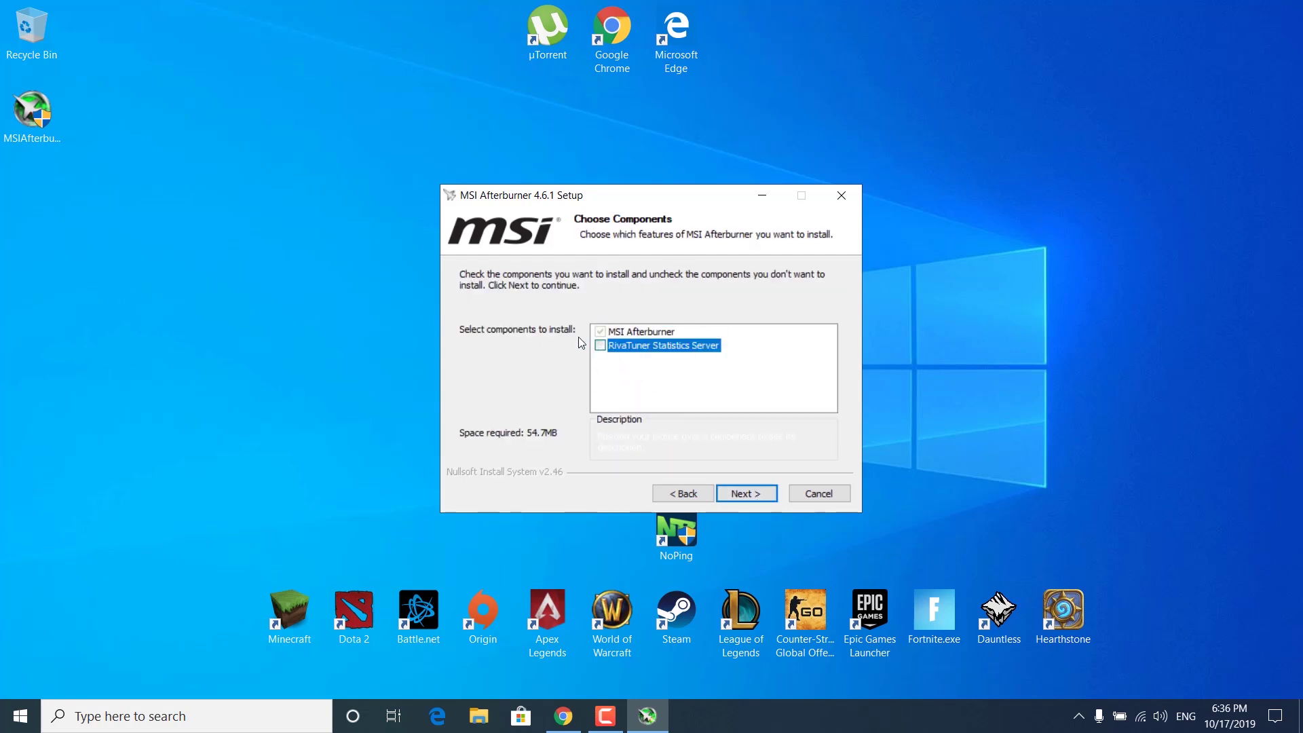
Step: Install to the default folder without readme or launch, and move the shortcut to mid-desktop
click(746, 489)
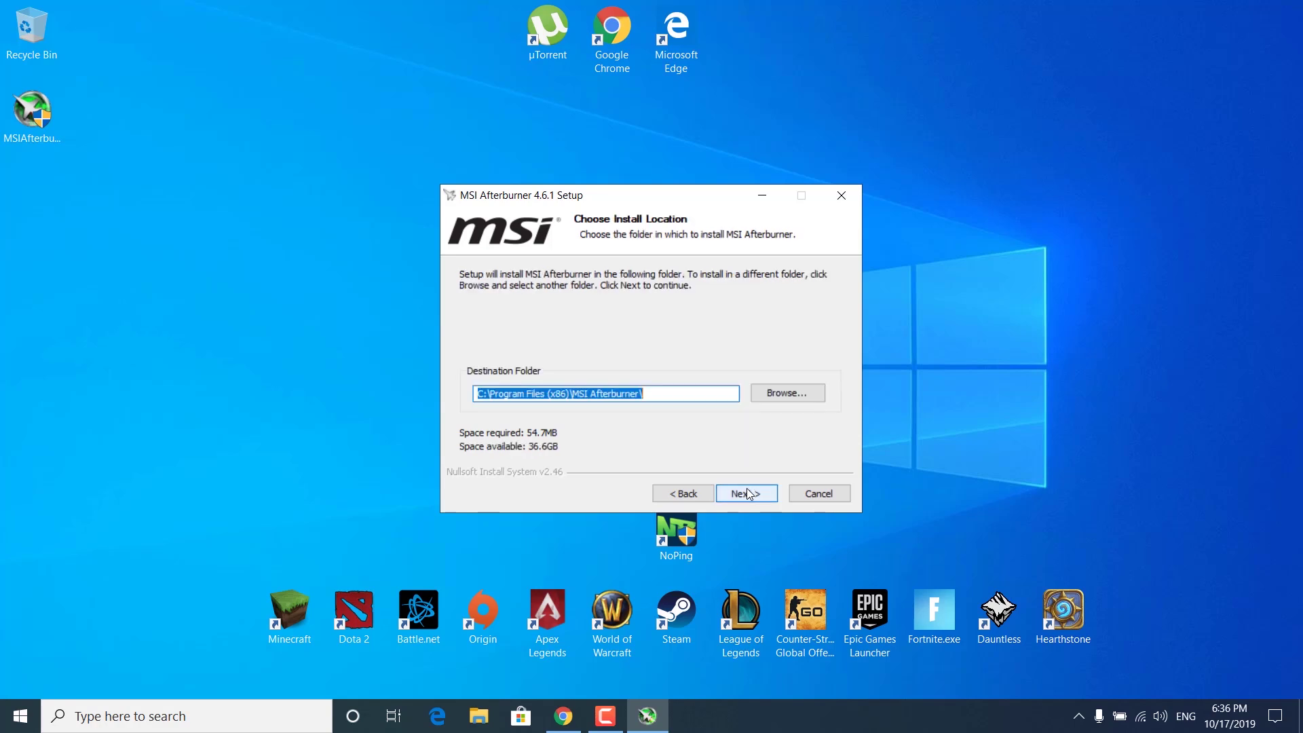
click(747, 488)
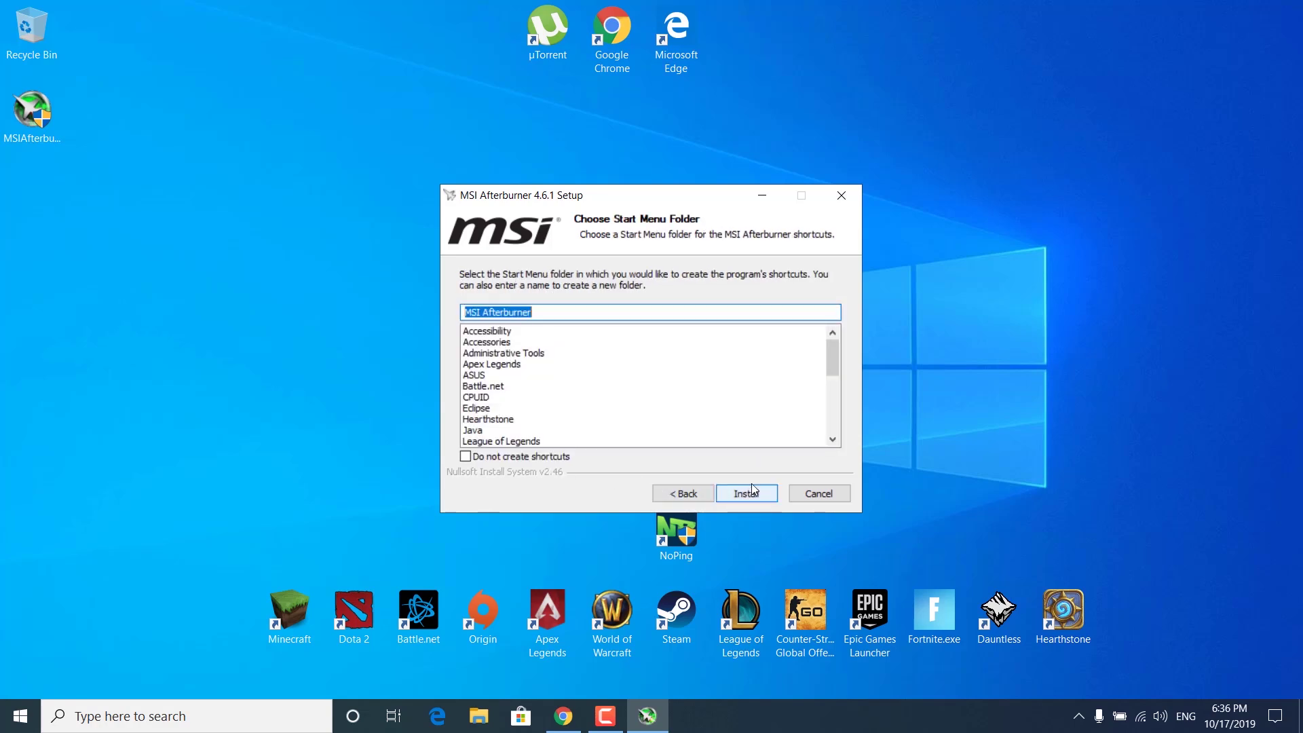
click(751, 484)
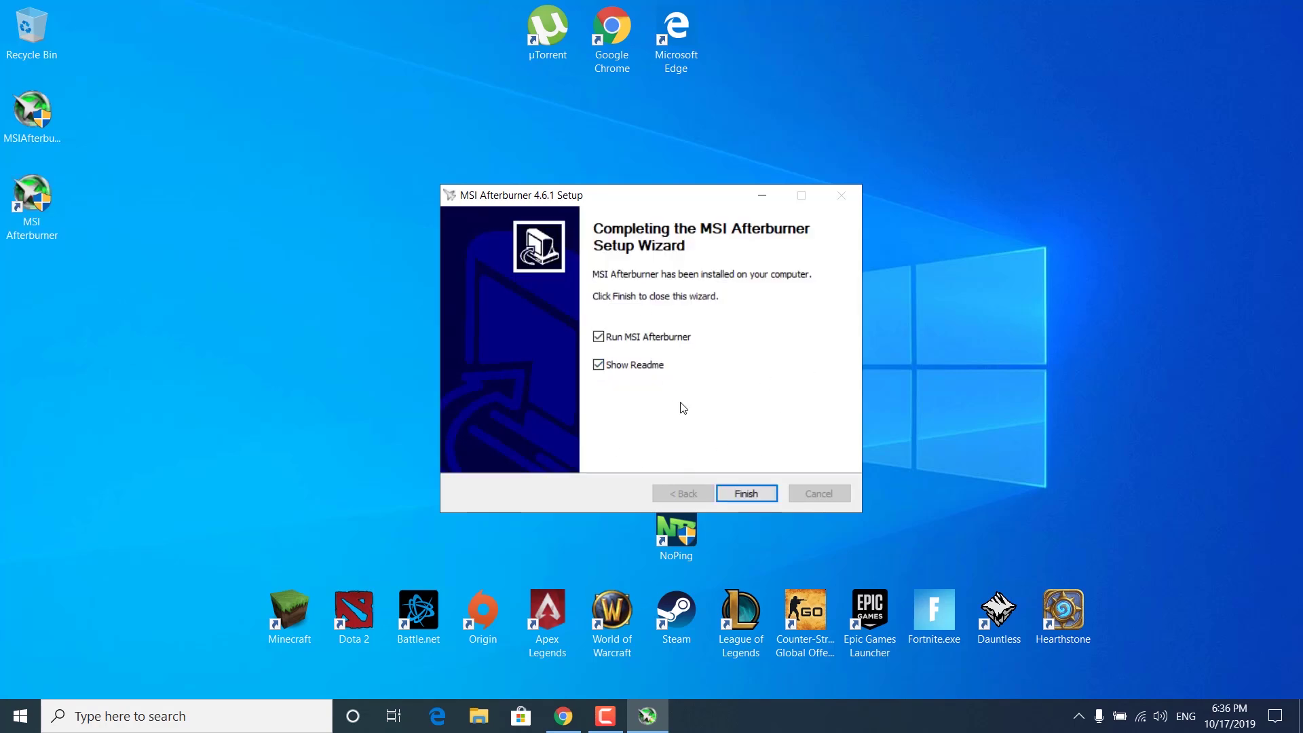
click(635, 365)
click(637, 338)
click(751, 493)
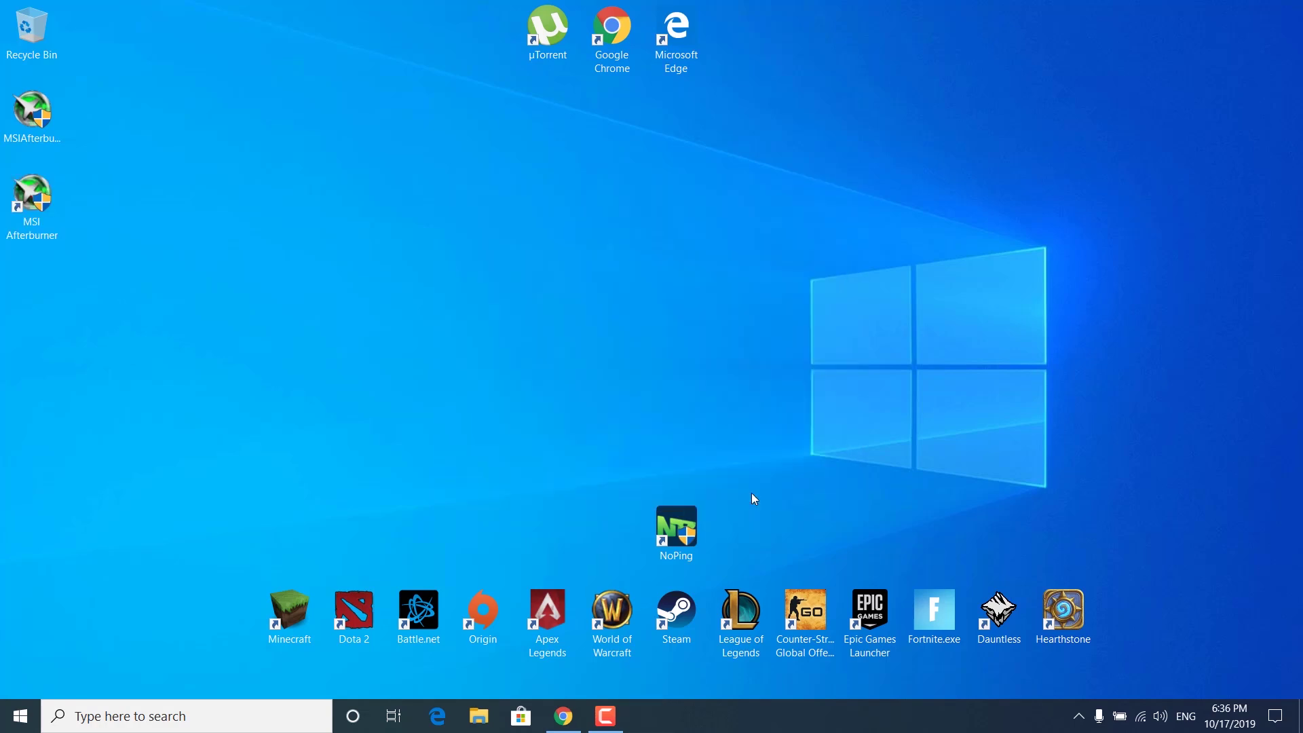
drag(32, 197, 661, 353)
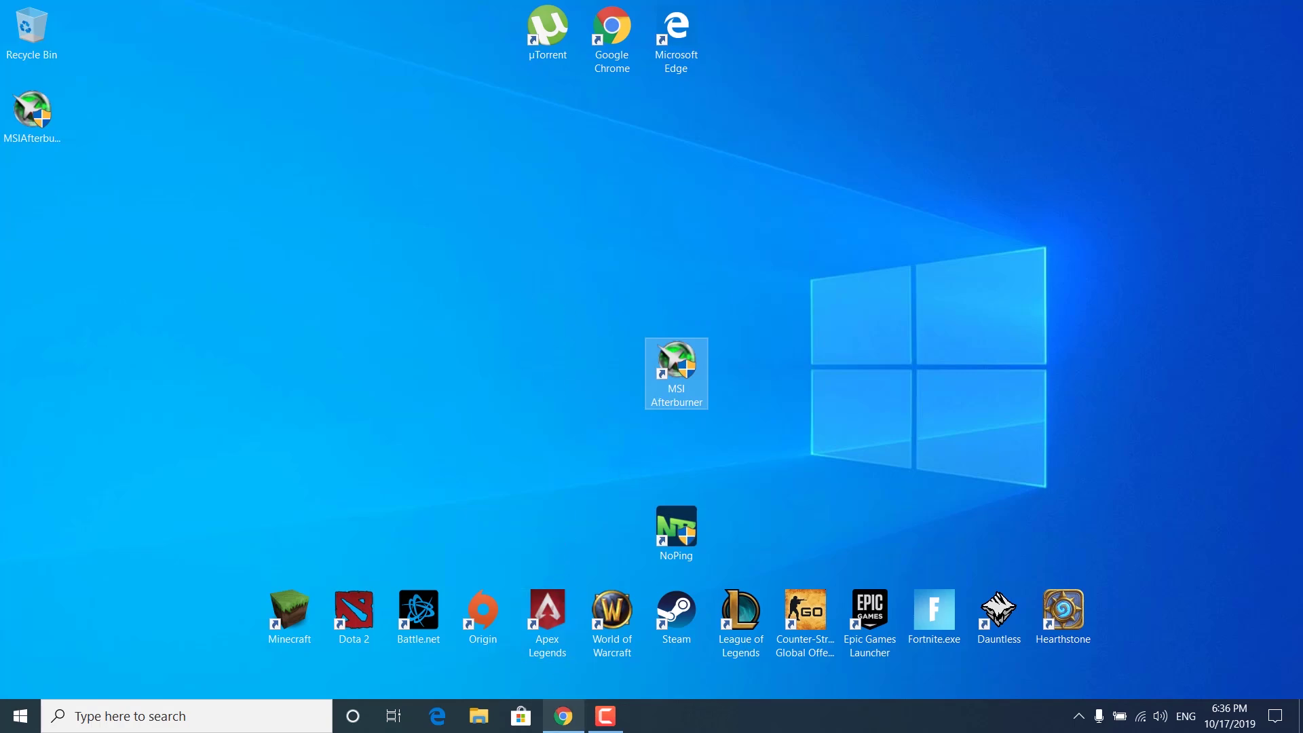
Step: Run the downloaded Kombustor installer, allow it, and accept the licence agreement
click(563, 716)
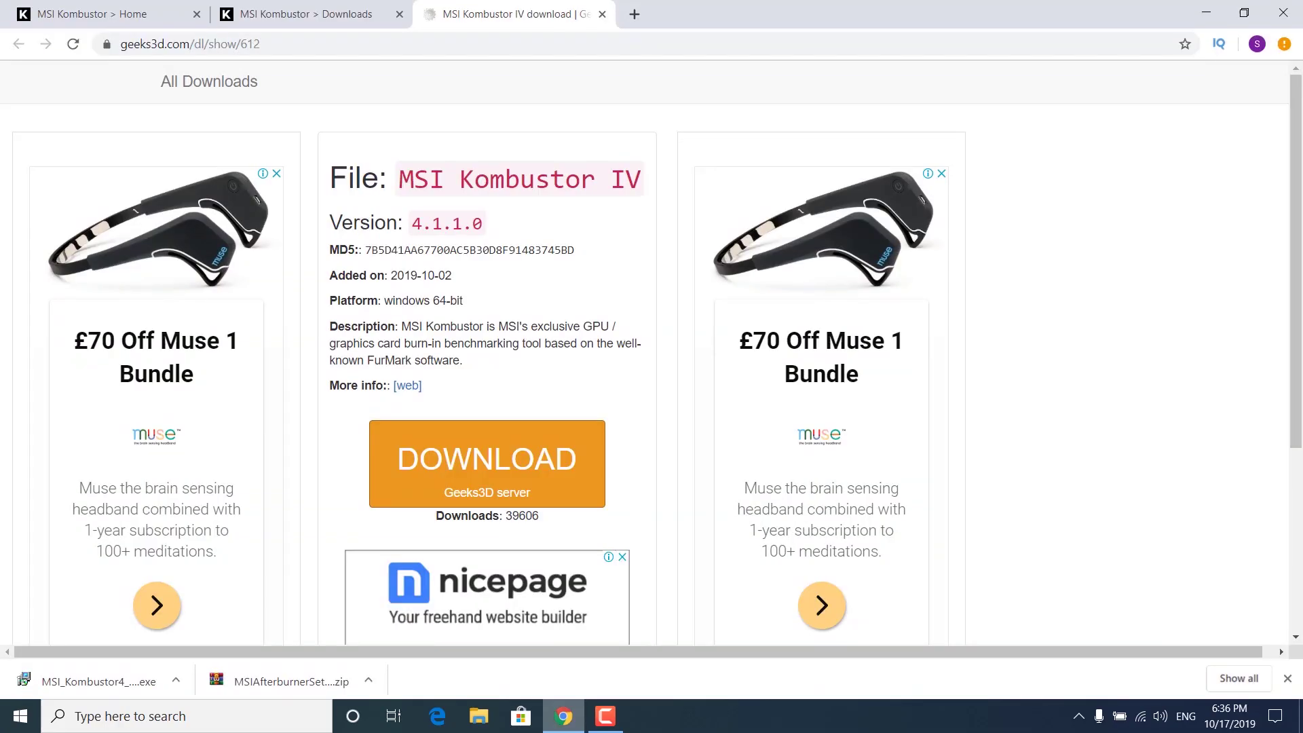
click(68, 678)
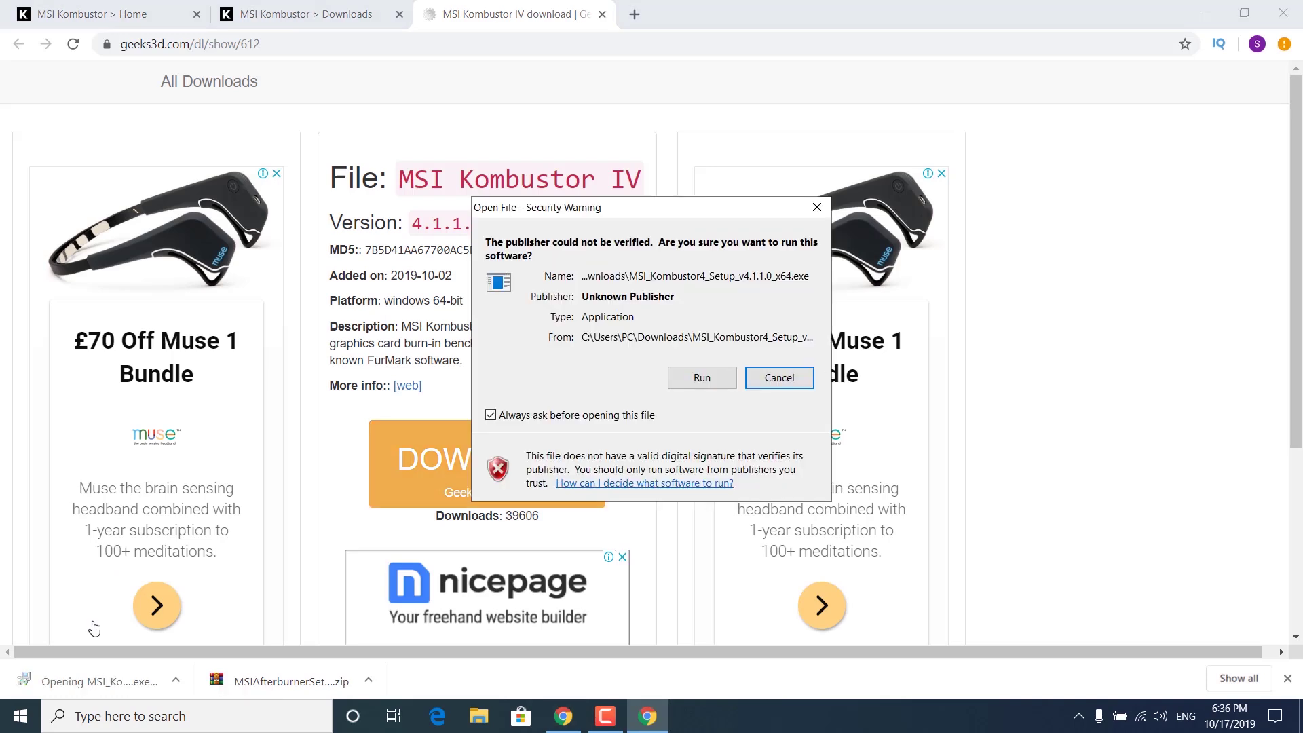
click(689, 377)
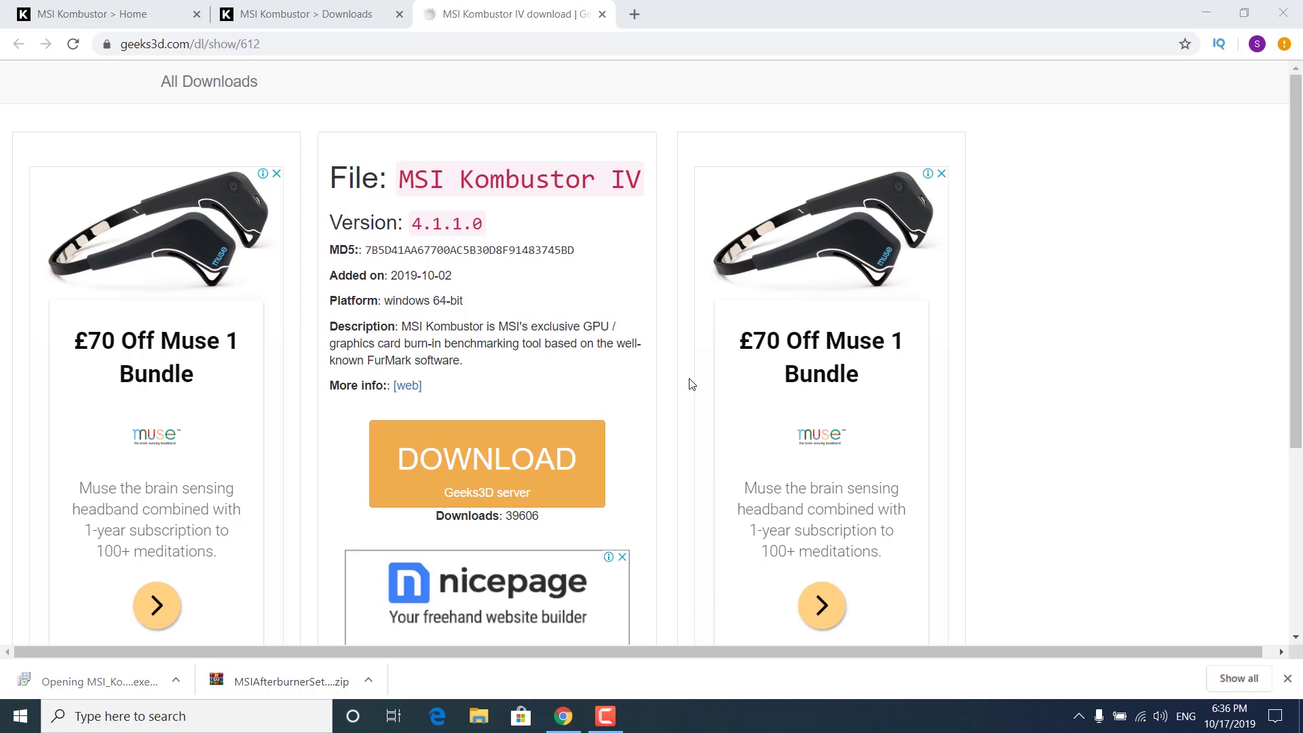
click(563, 441)
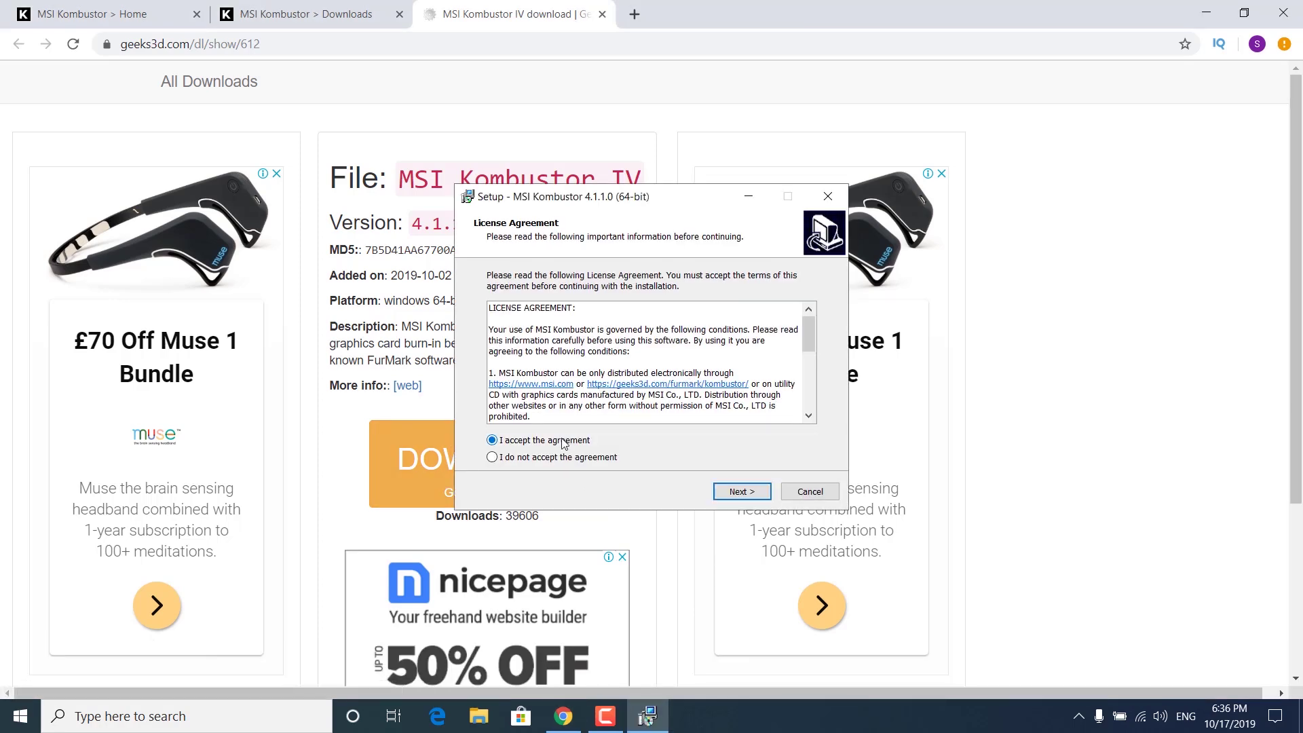
Step: Install Kombustor with default folder, Start Menu folder and tasks, then finish the wizard
click(739, 492)
click(738, 494)
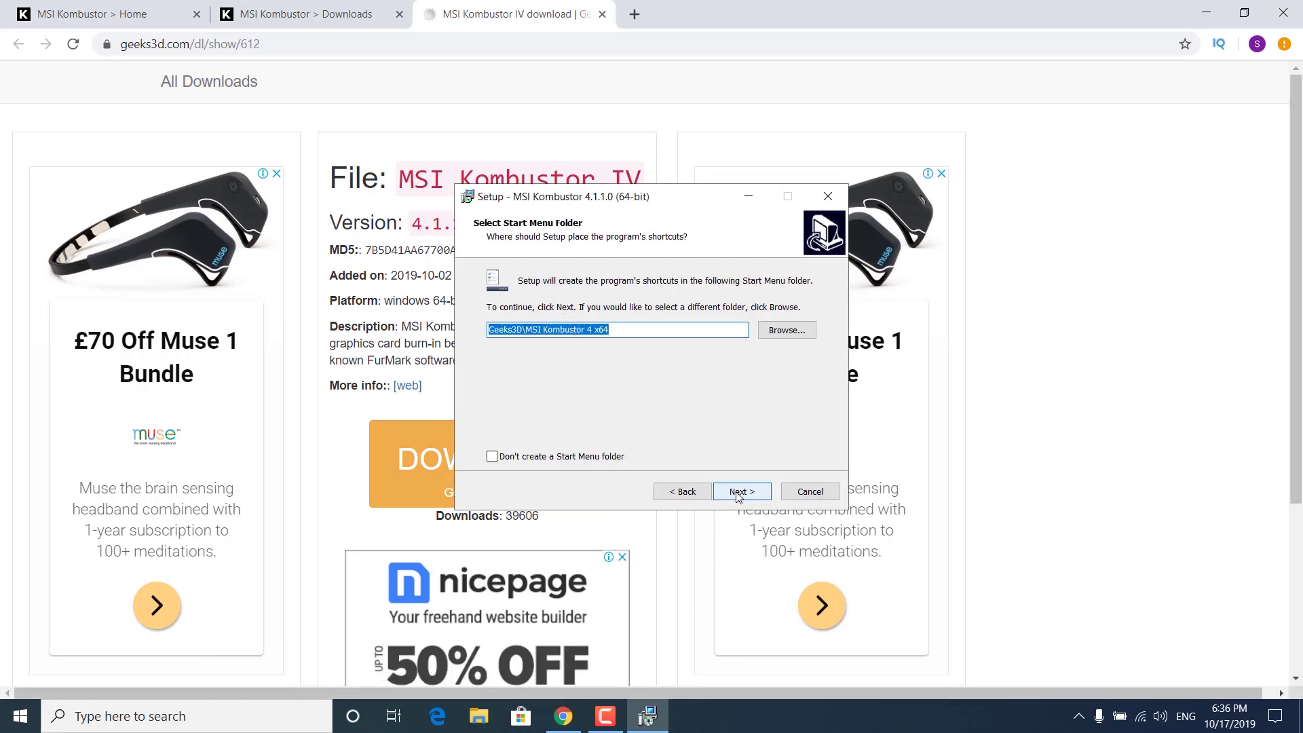
click(739, 493)
click(737, 491)
click(737, 491)
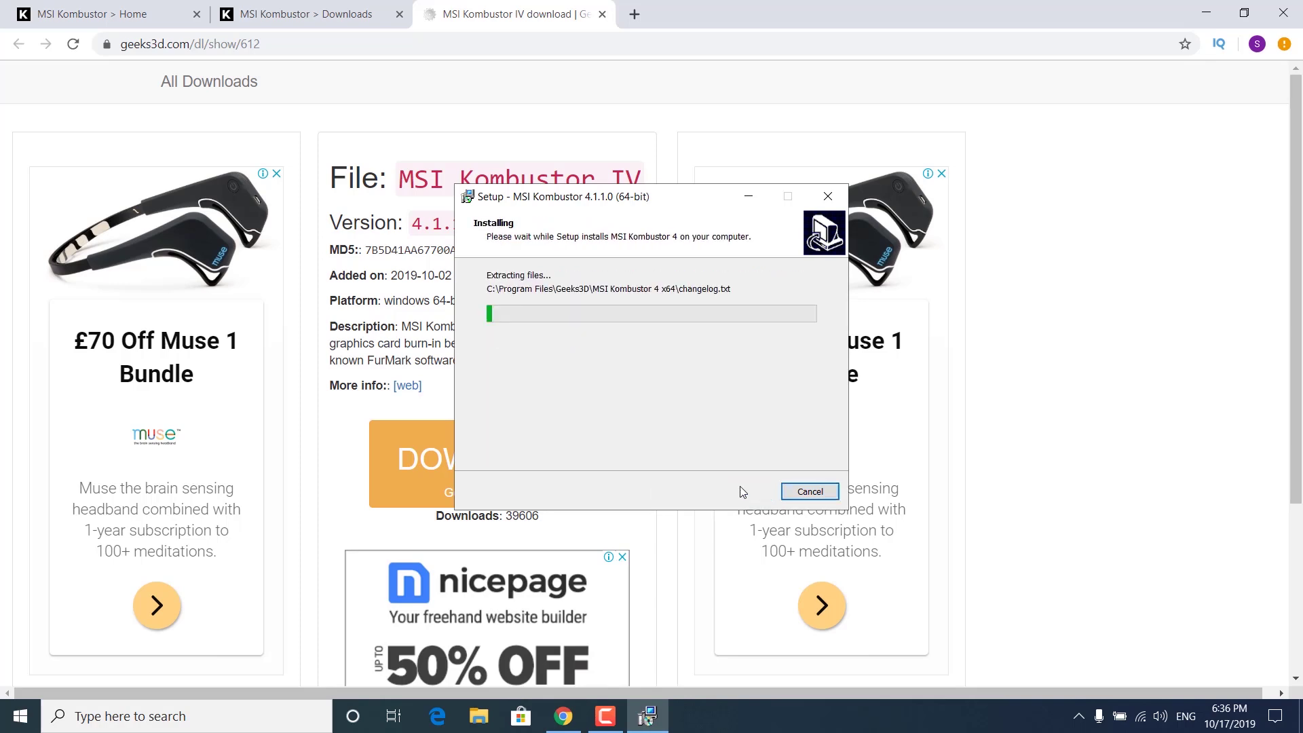
click(1205, 13)
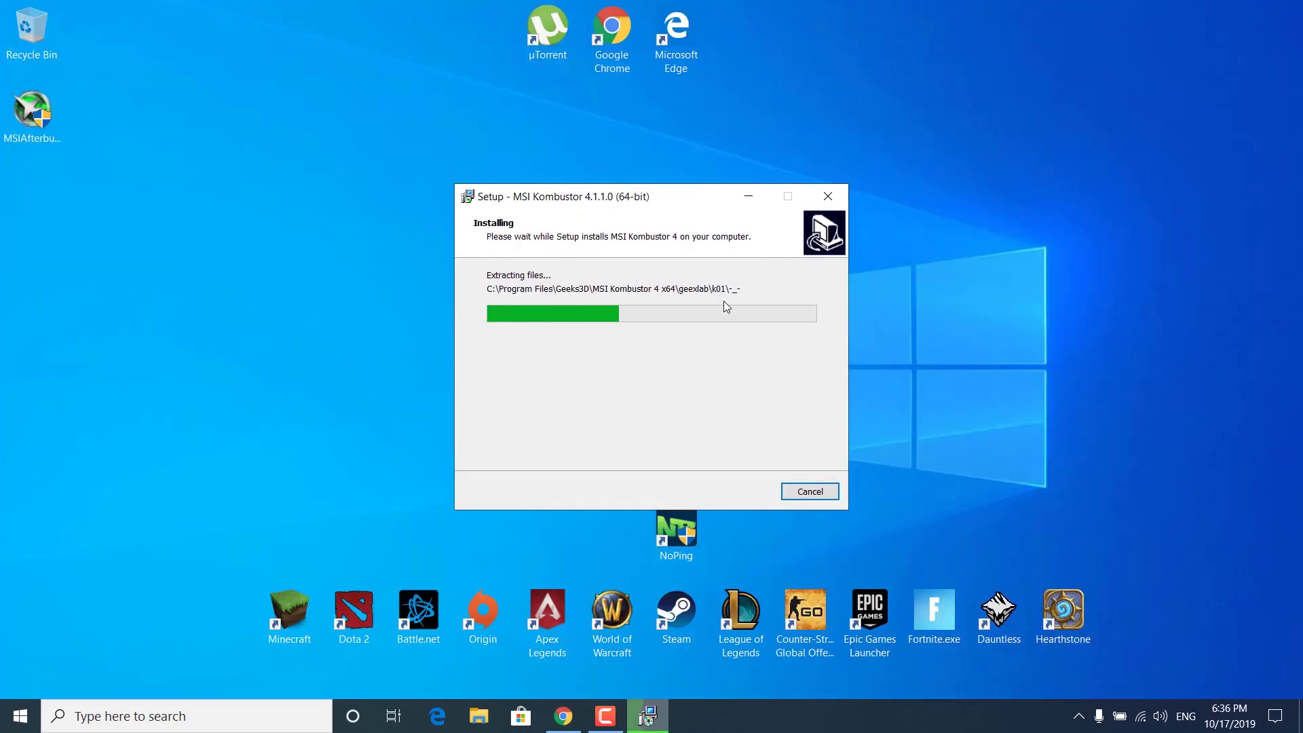
click(731, 496)
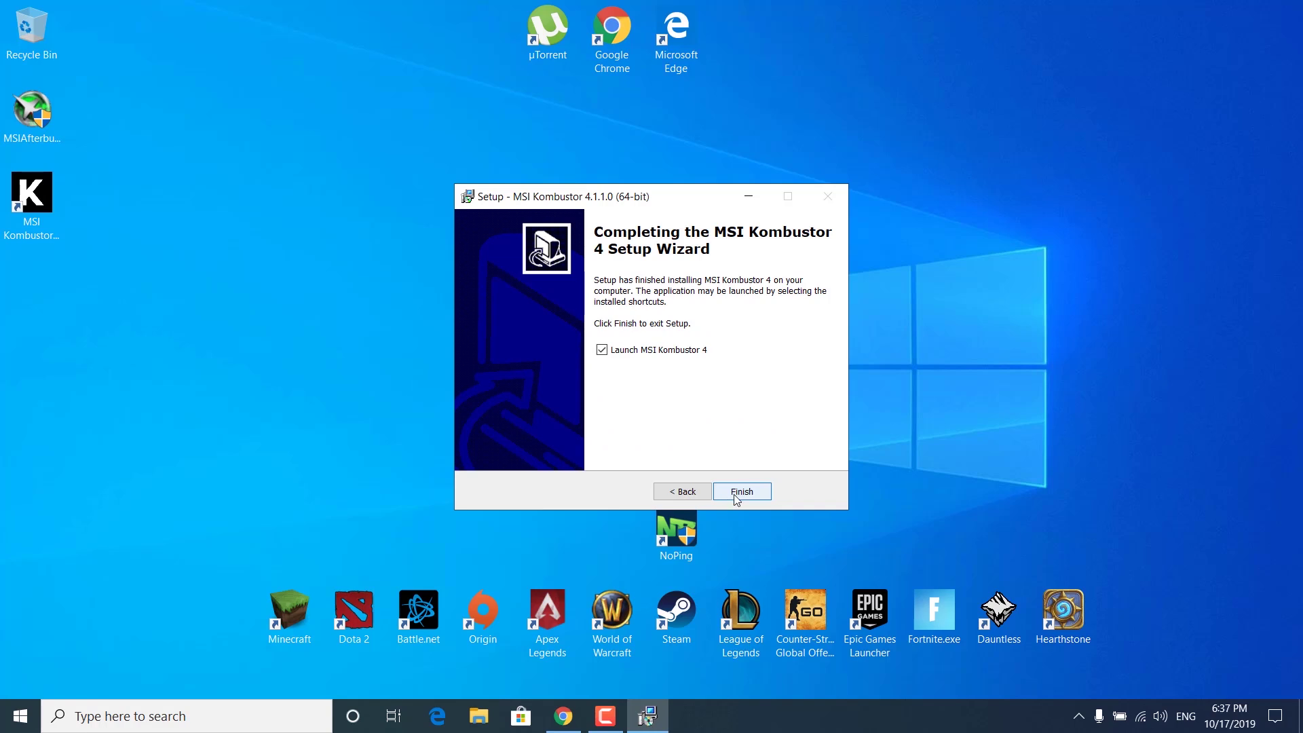
click(720, 493)
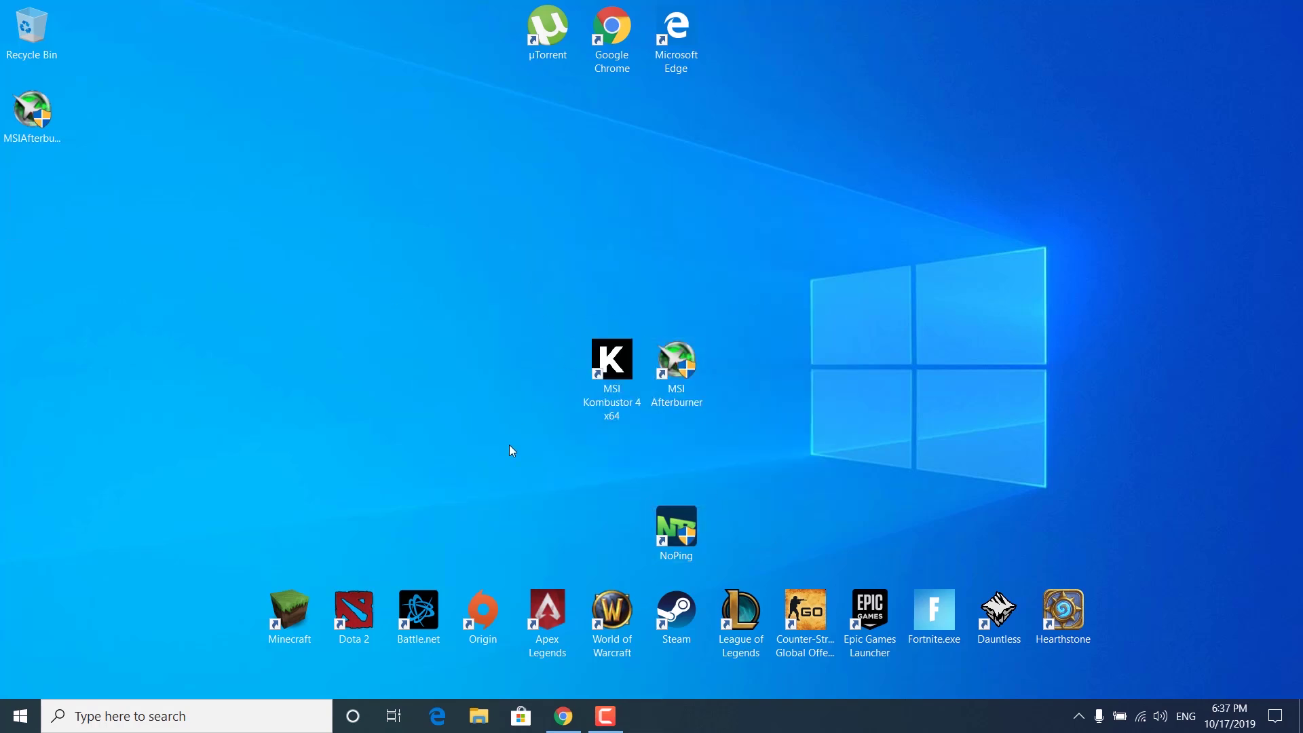
Step: Launch MSI Afterburner from its desktop shortcut and move its window higher
click(692, 377)
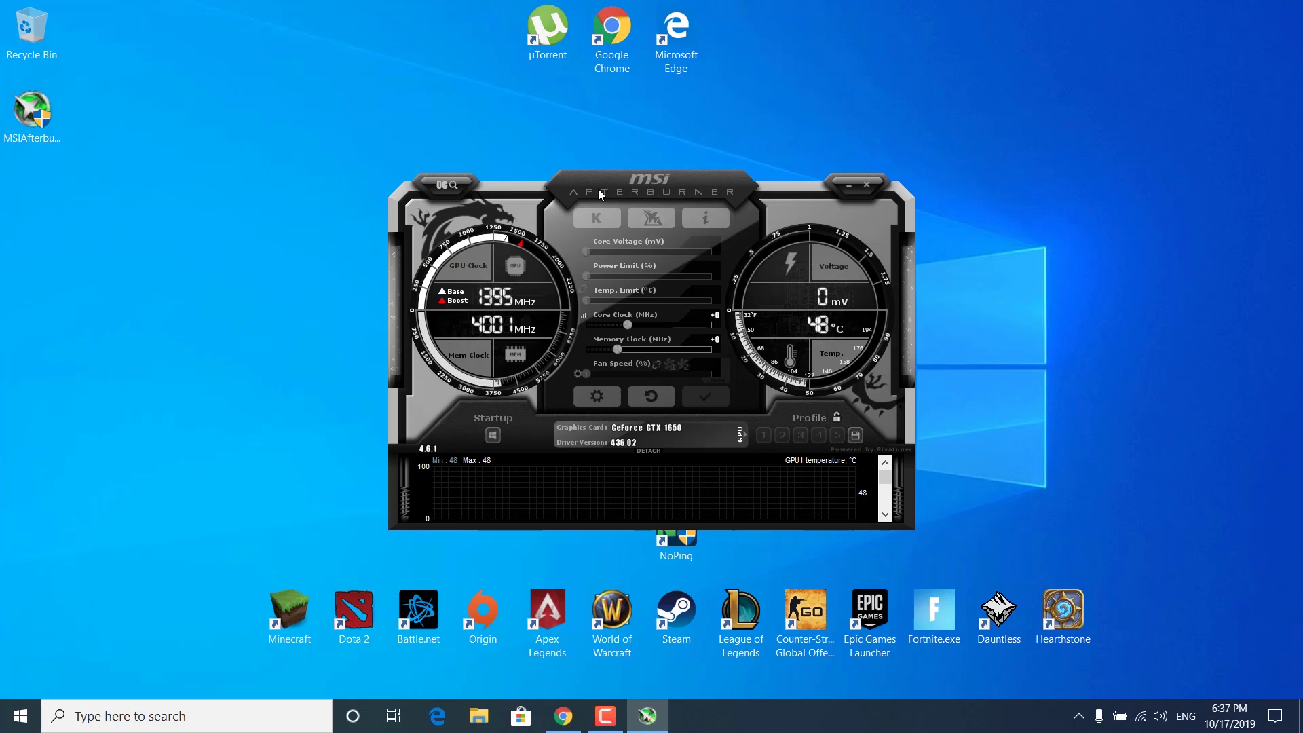
drag(599, 194, 646, 135)
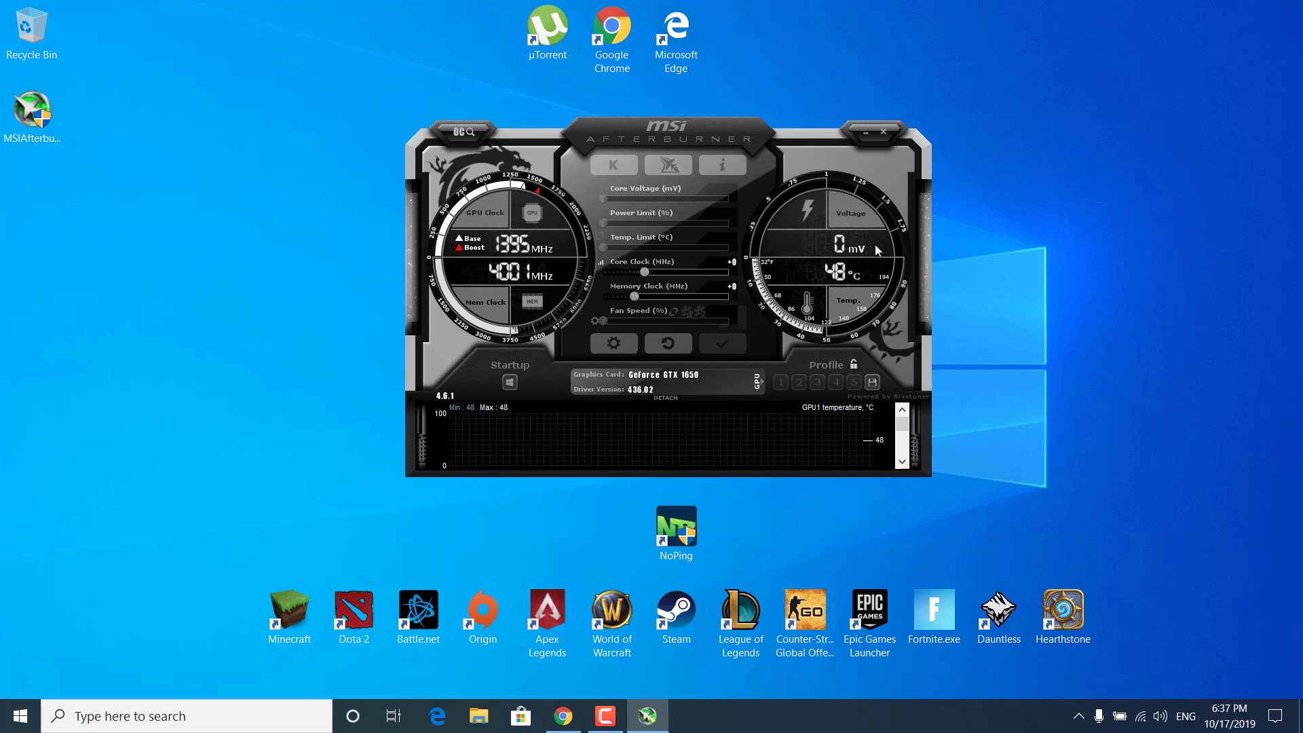
Step: Look over the Afterburner user interface settings, then close them without changes
click(601, 343)
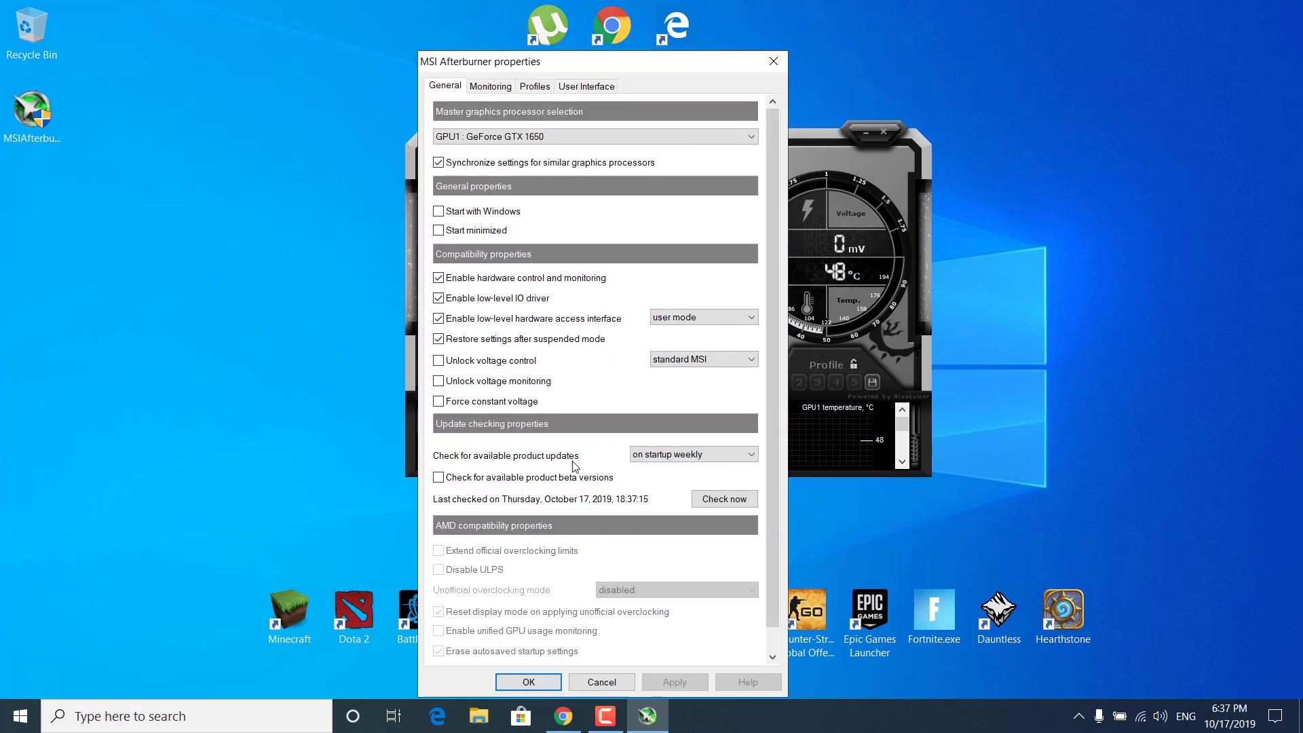
click(588, 86)
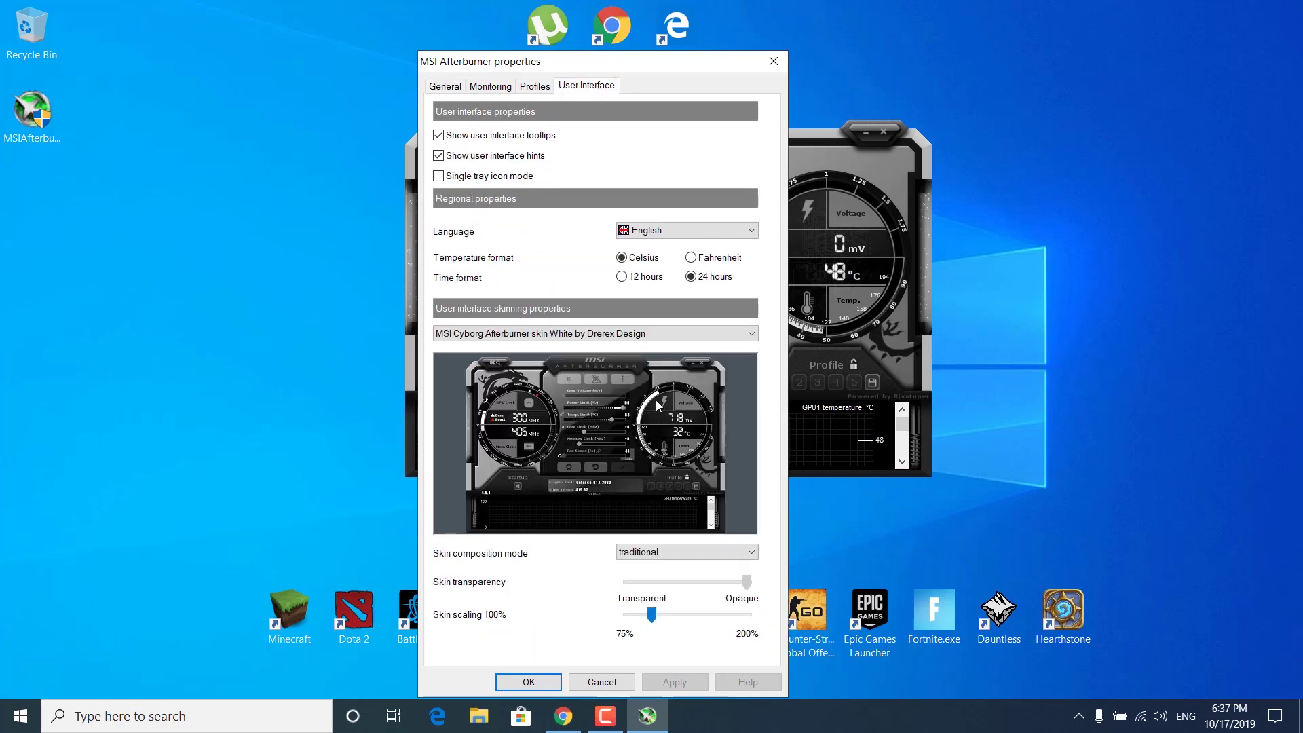
mouse_move(690, 262)
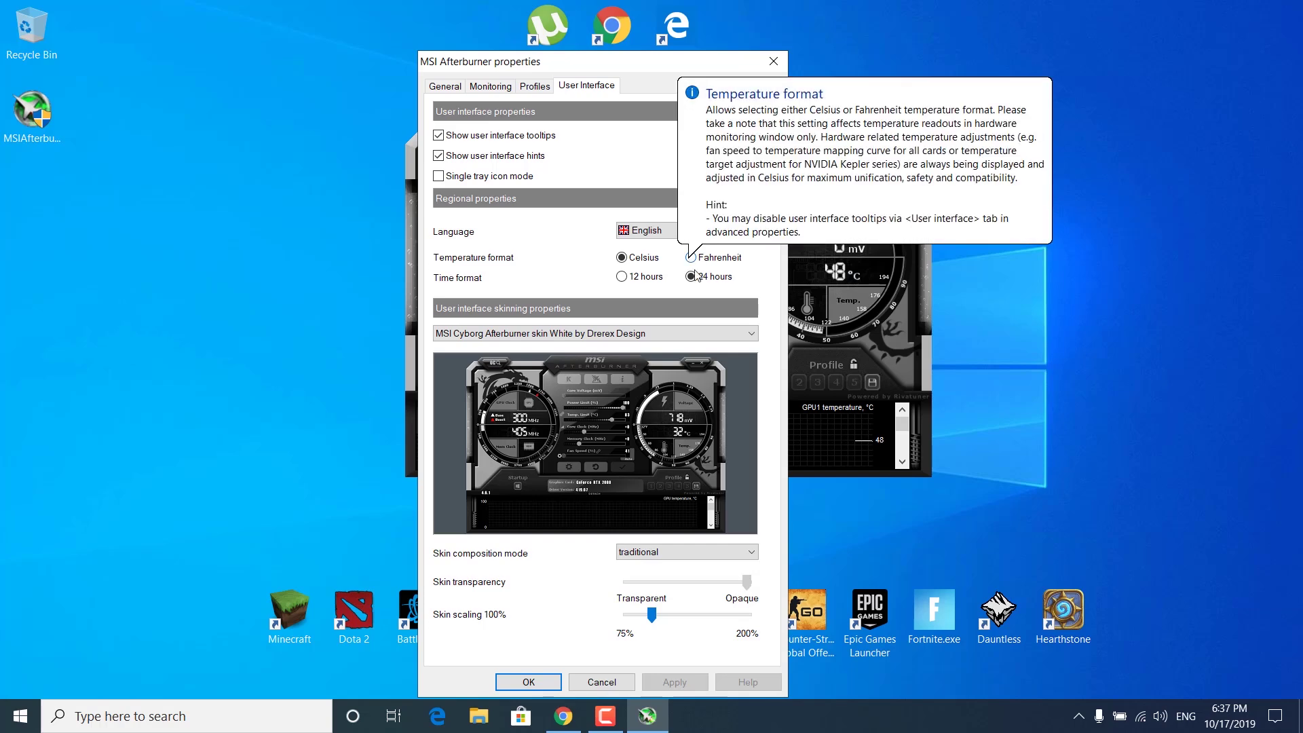
click(523, 686)
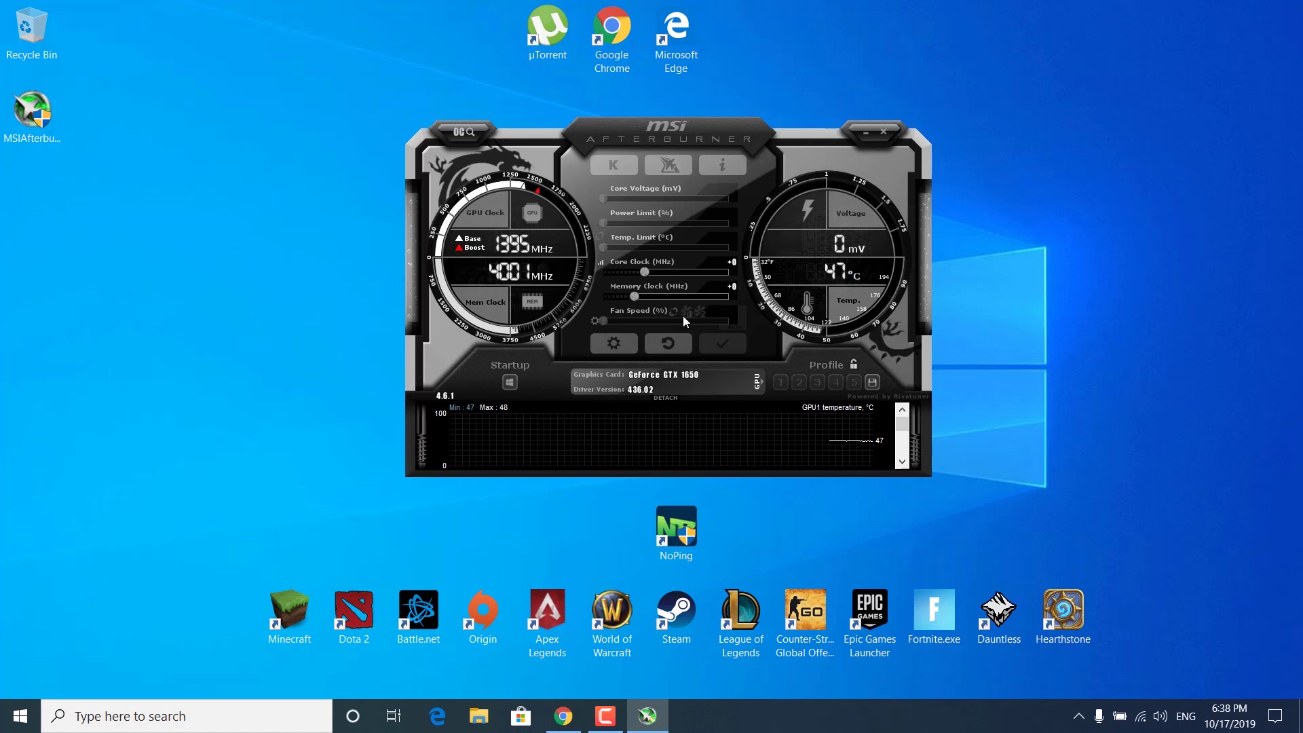
Step: Enable Start with Windows and Start minimized, apply, and close the settings
click(617, 341)
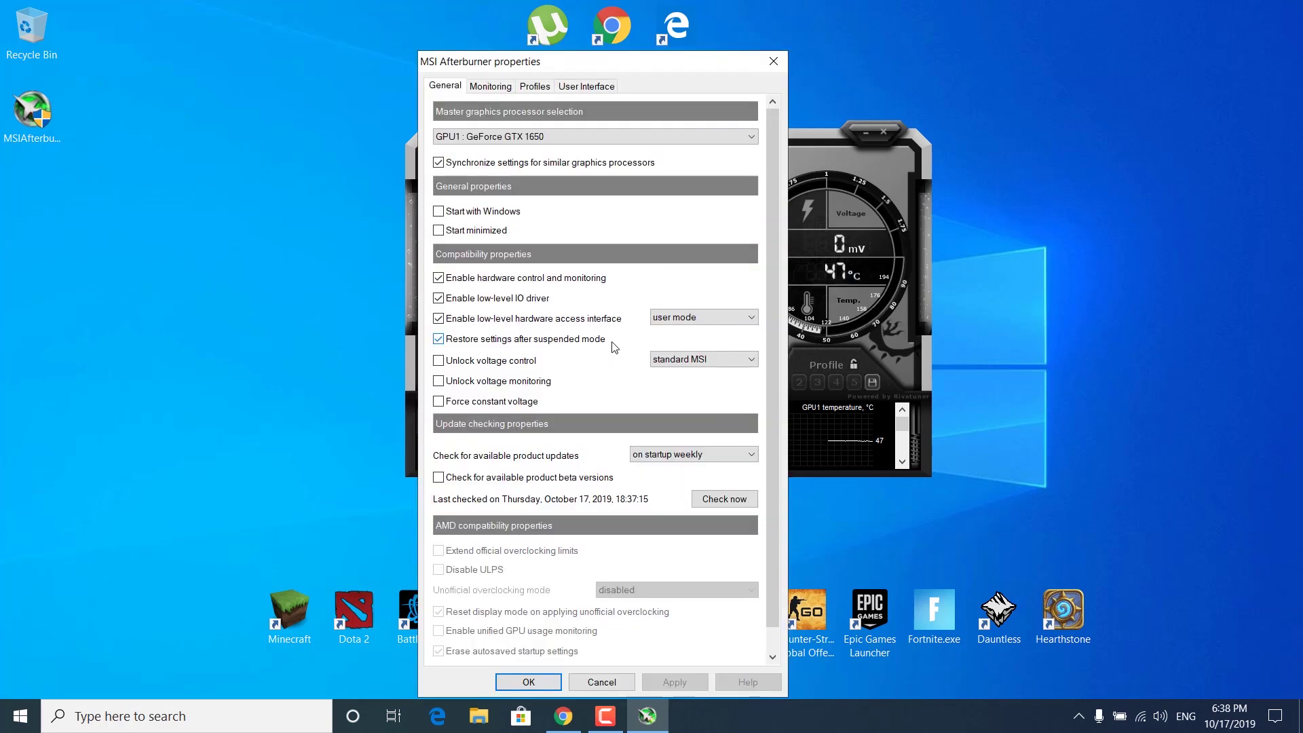
click(440, 214)
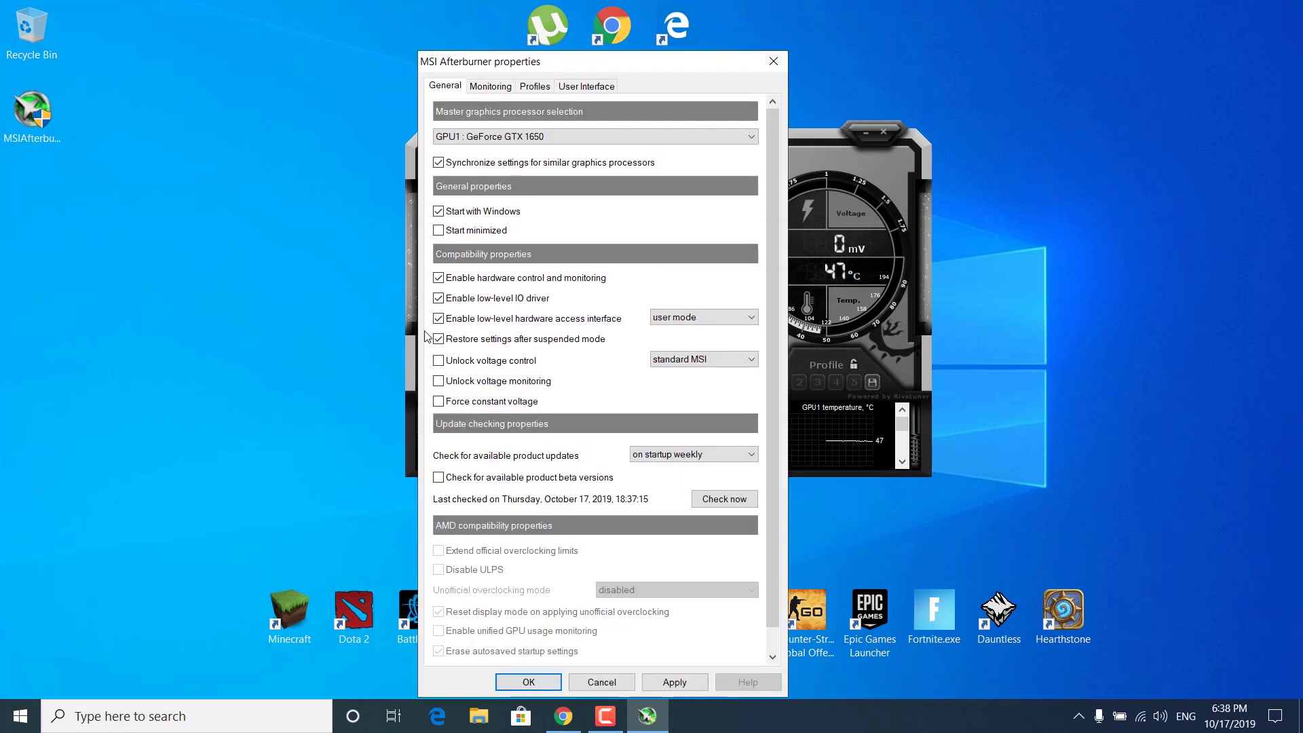
click(440, 231)
click(694, 686)
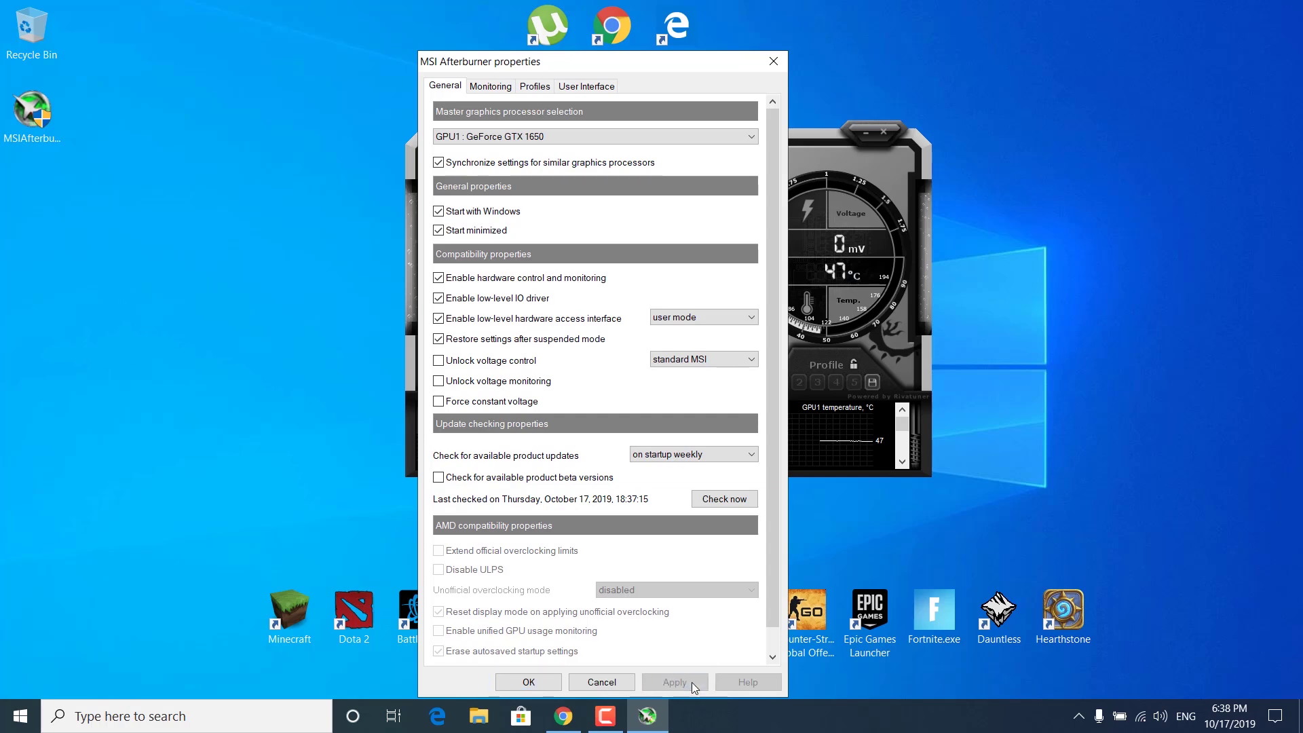
click(529, 681)
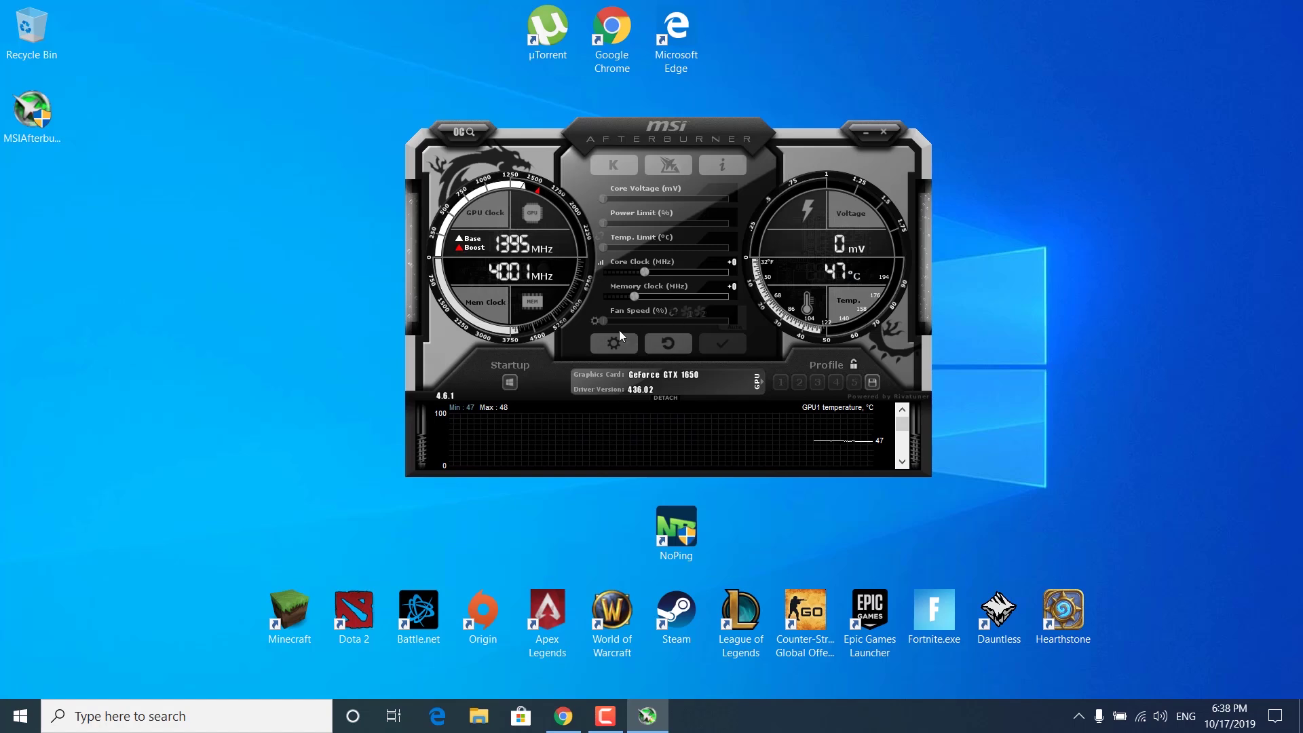
mouse_move(605, 324)
mouse_down()
mouse_move(691, 326)
mouse_move(584, 325)
mouse_up()
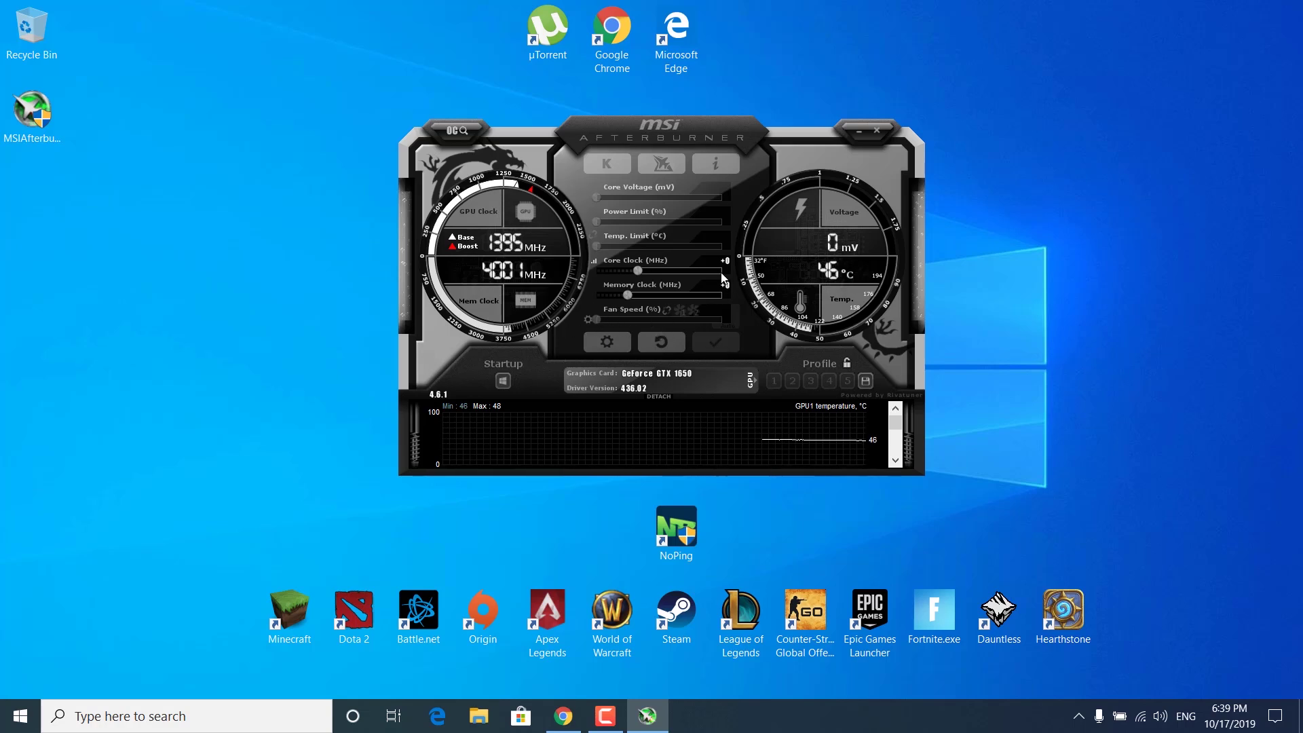
Step: Launch Kombustor from Afterburner, place it beside Afterburner, and run the msi-01 stress test
click(612, 169)
drag(549, 120, 373, 125)
drag(682, 135, 923, 166)
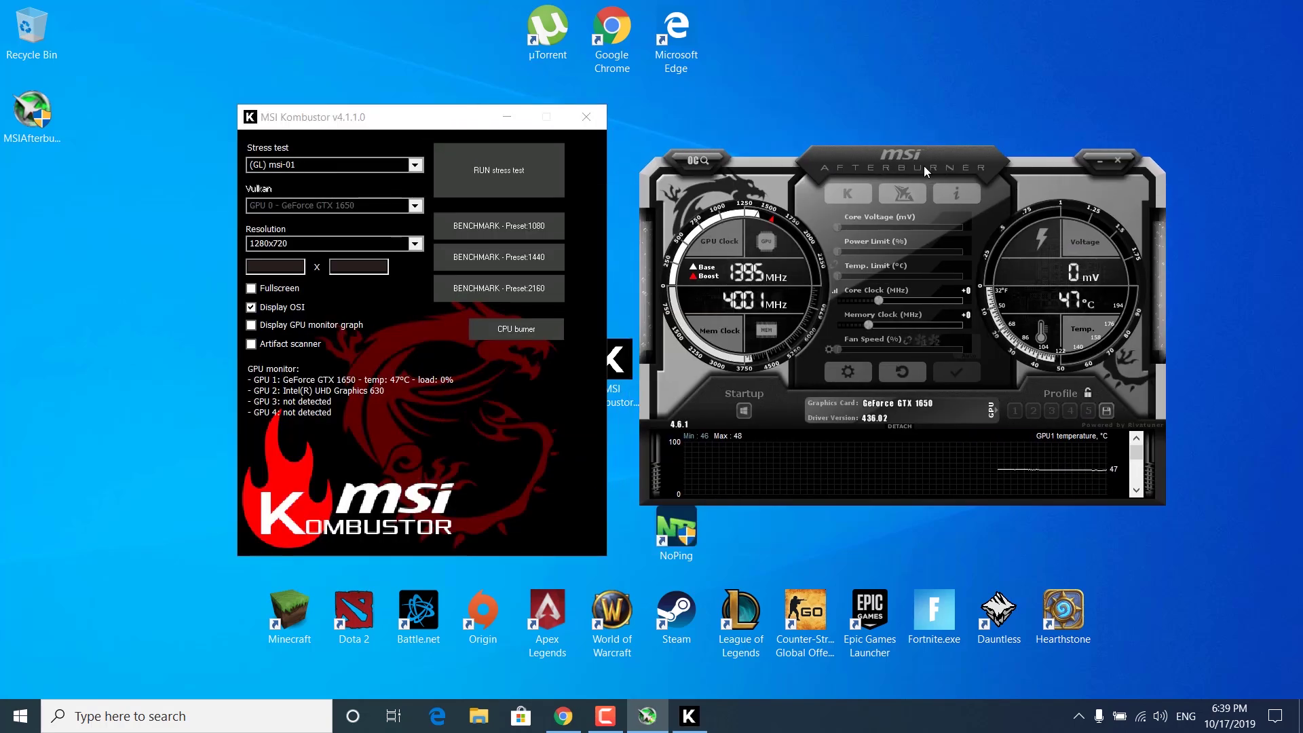
drag(475, 127, 397, 124)
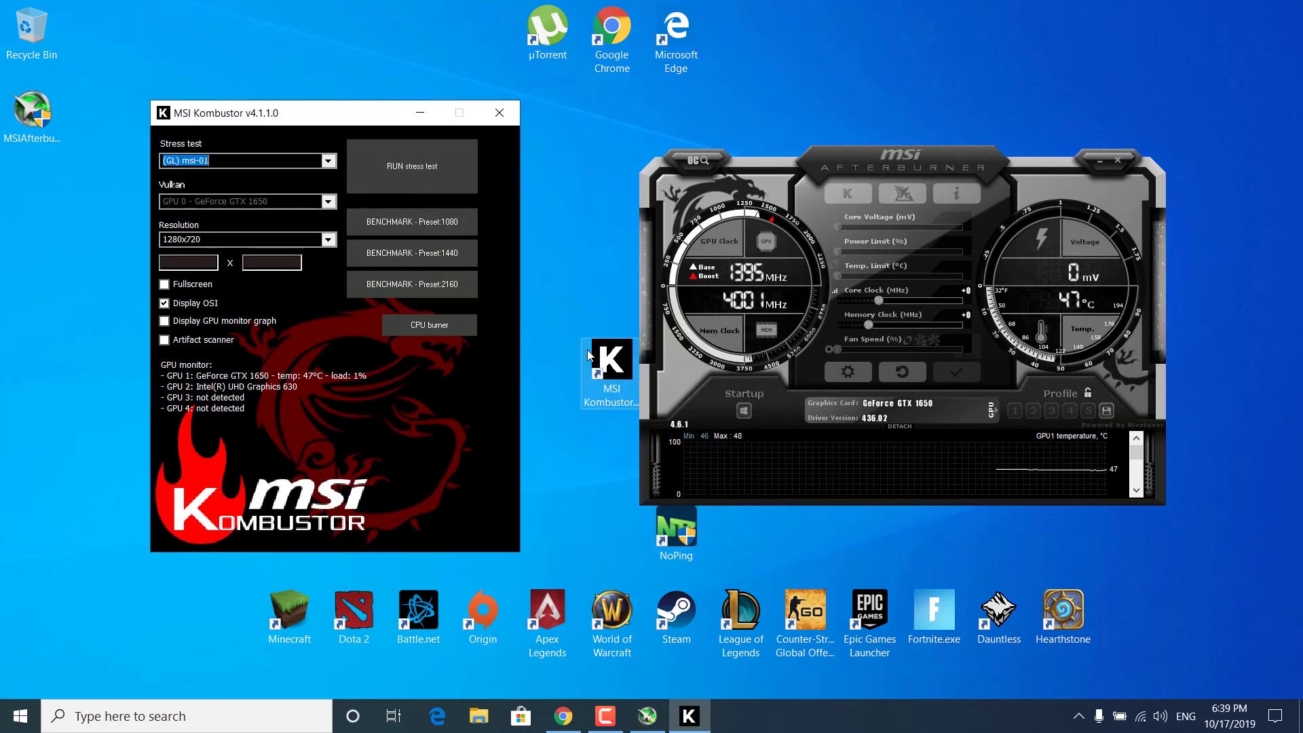
click(828, 162)
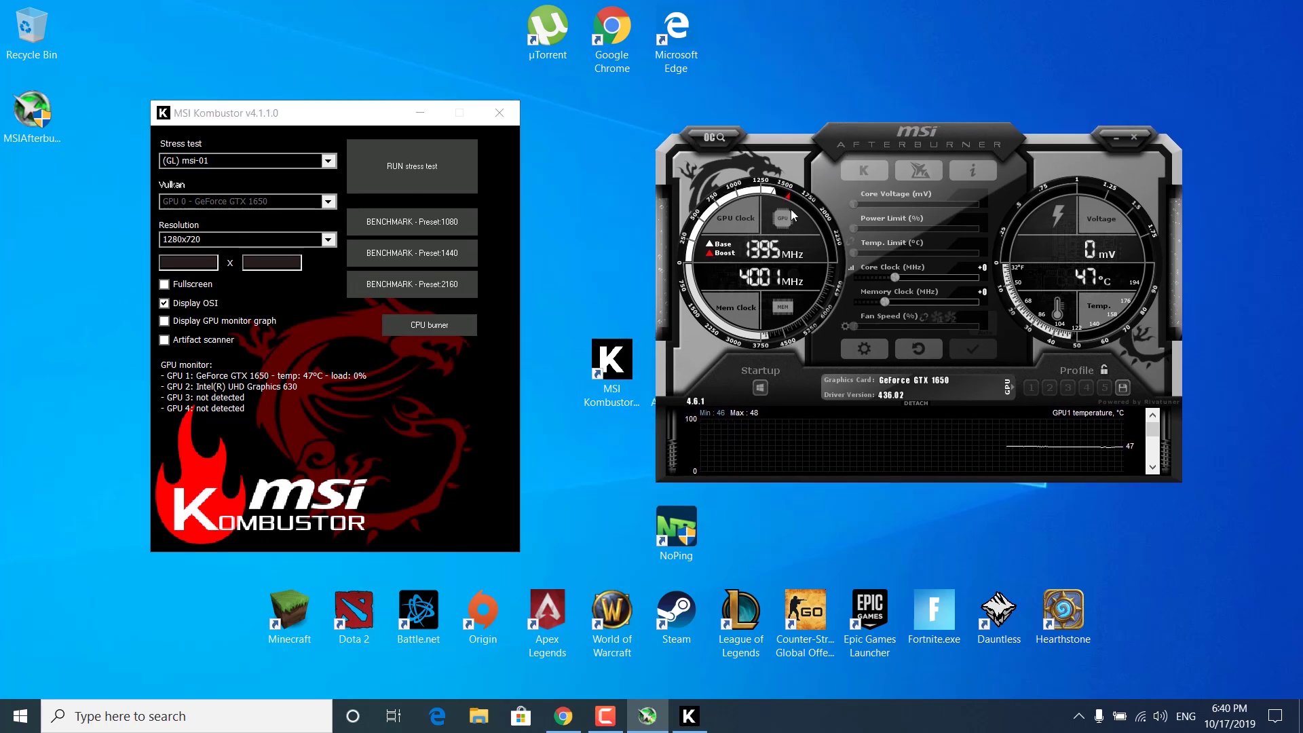
click(398, 166)
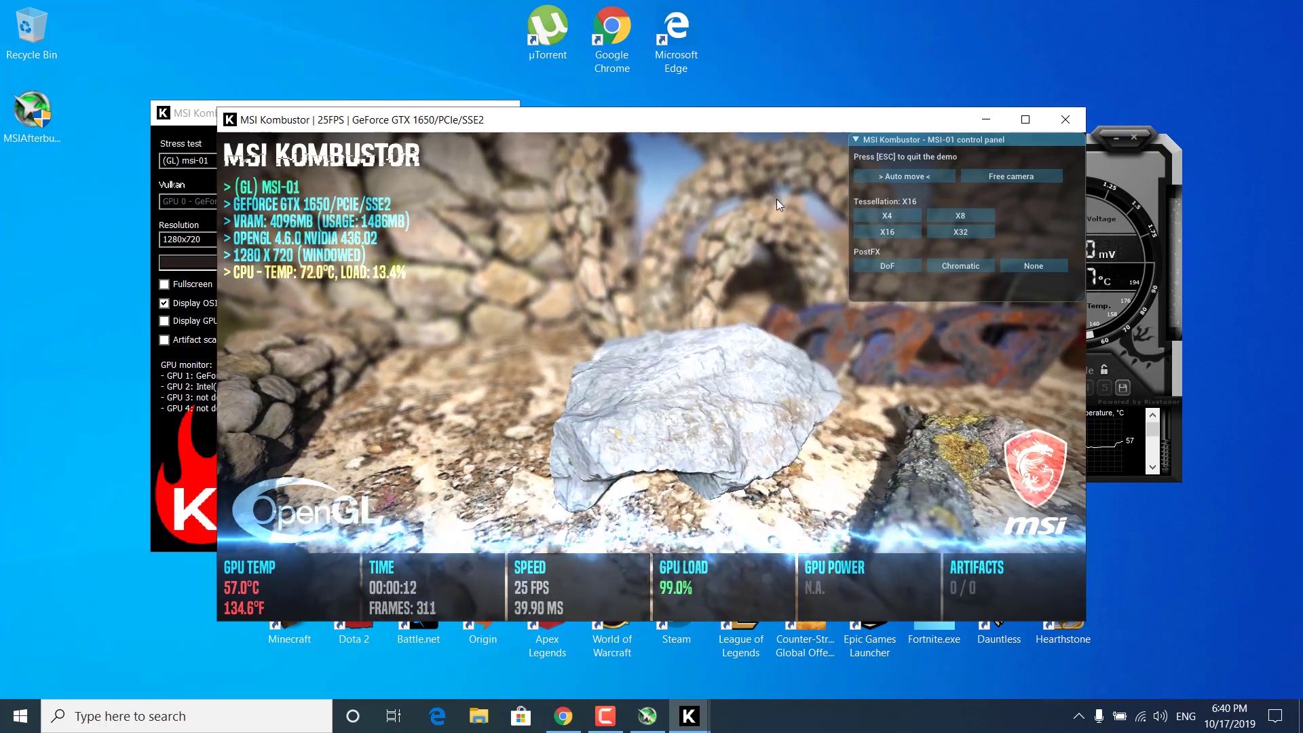
Step: Shrink the stress-test window to 1004x607 and move Afterburner to its right
drag(675, 125, 414, 125)
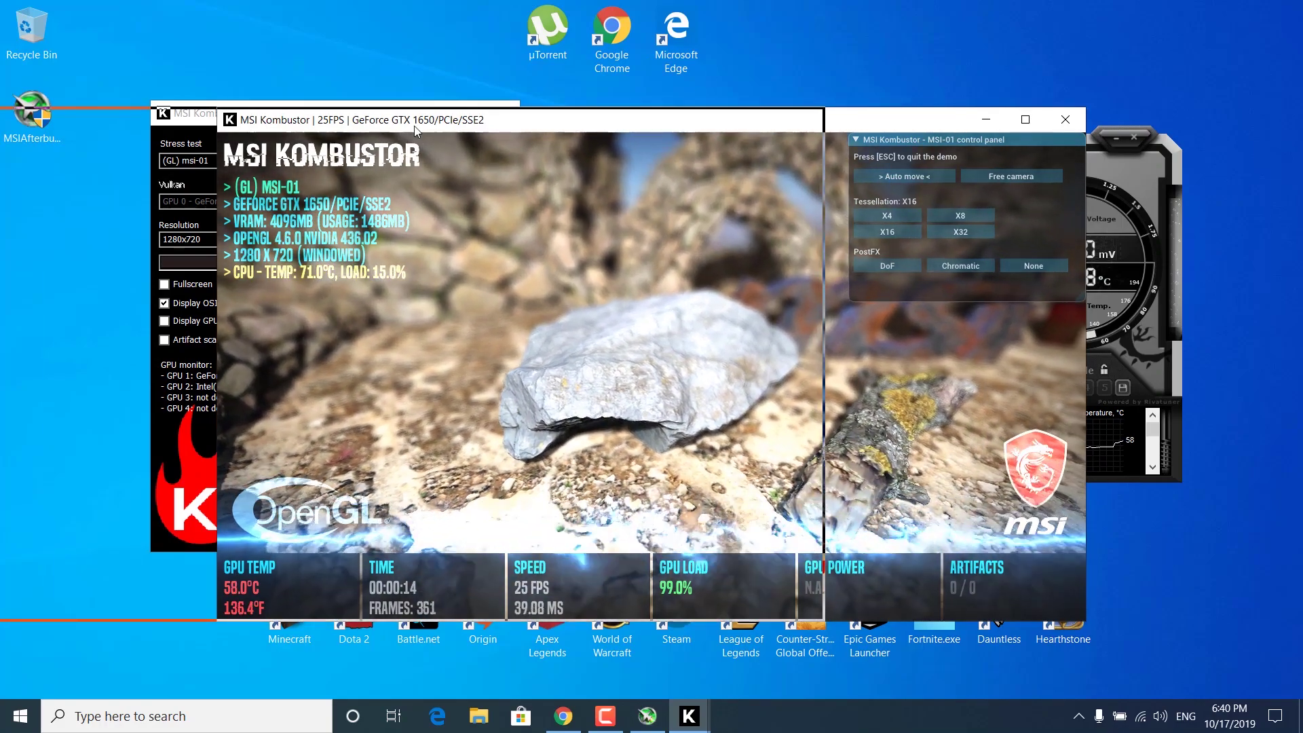
drag(798, 104, 610, 181)
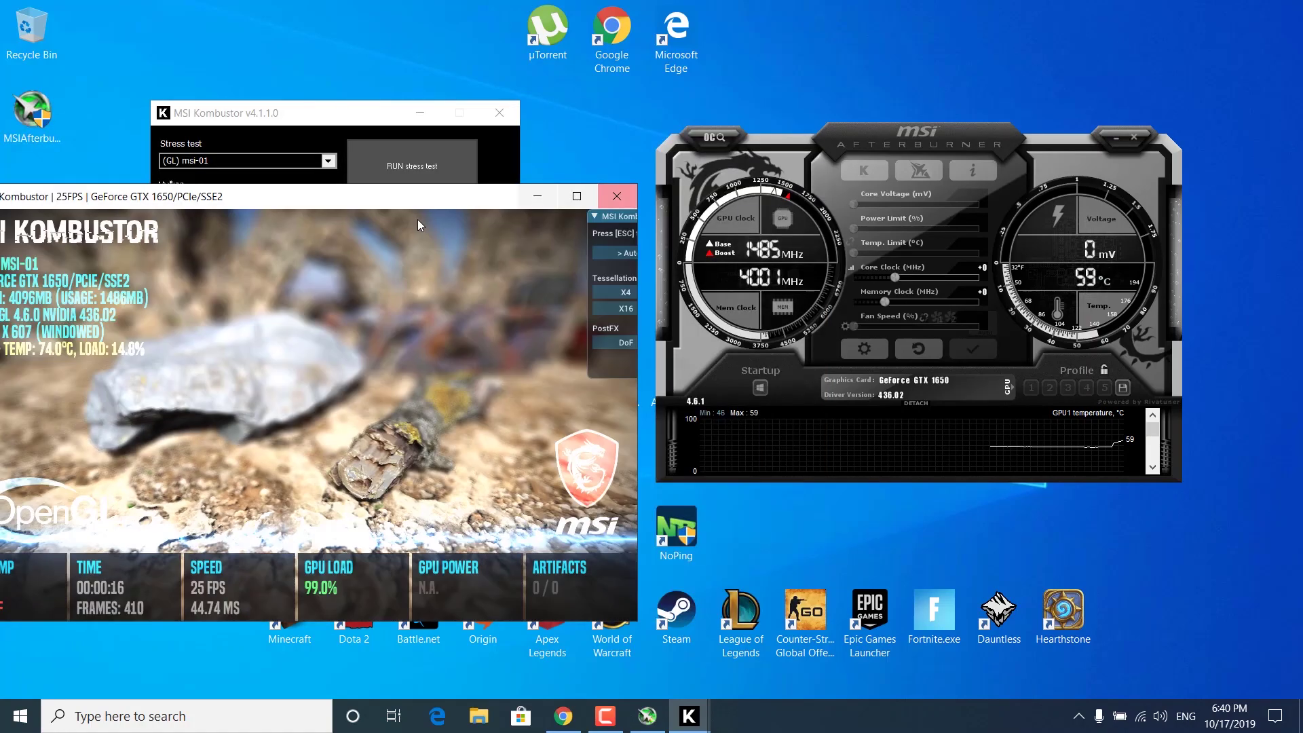
drag(429, 205, 490, 158)
drag(855, 145, 946, 174)
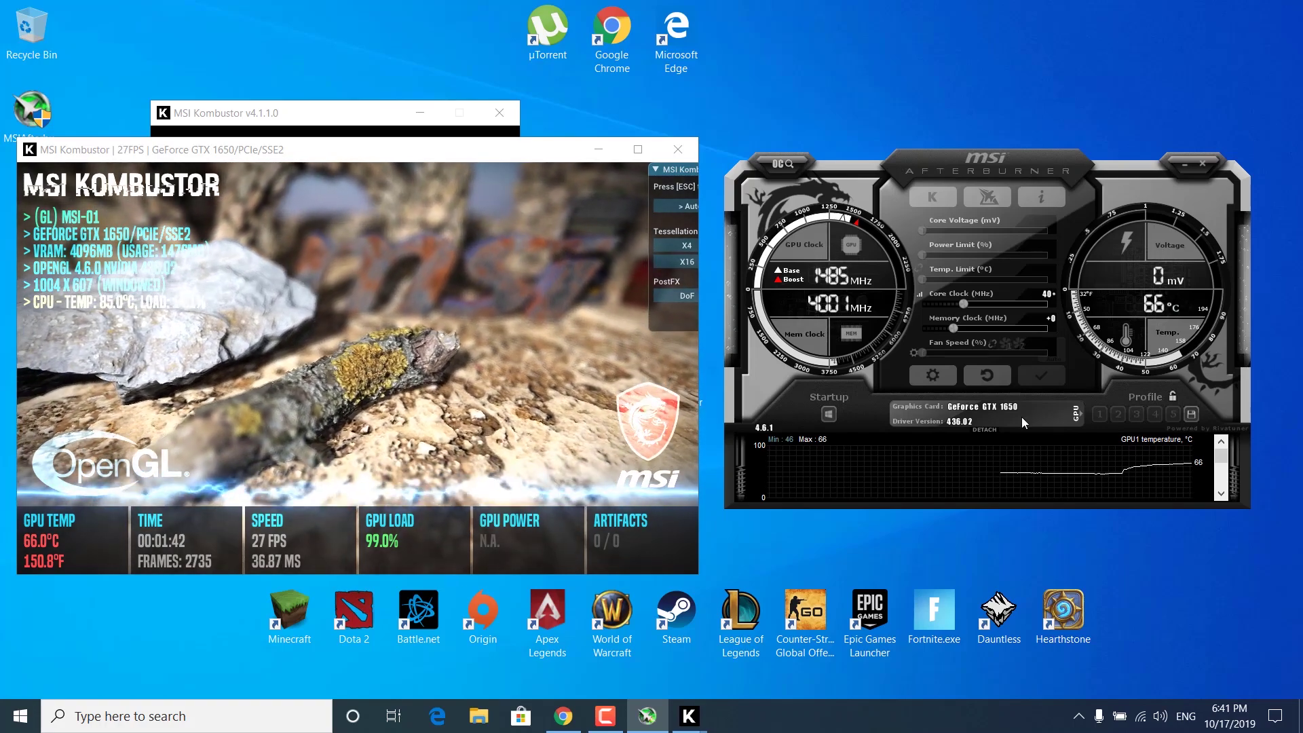
Step: Apply core clock offsets of +40 MHz, then +80 MHz
text(40)
key(Return)
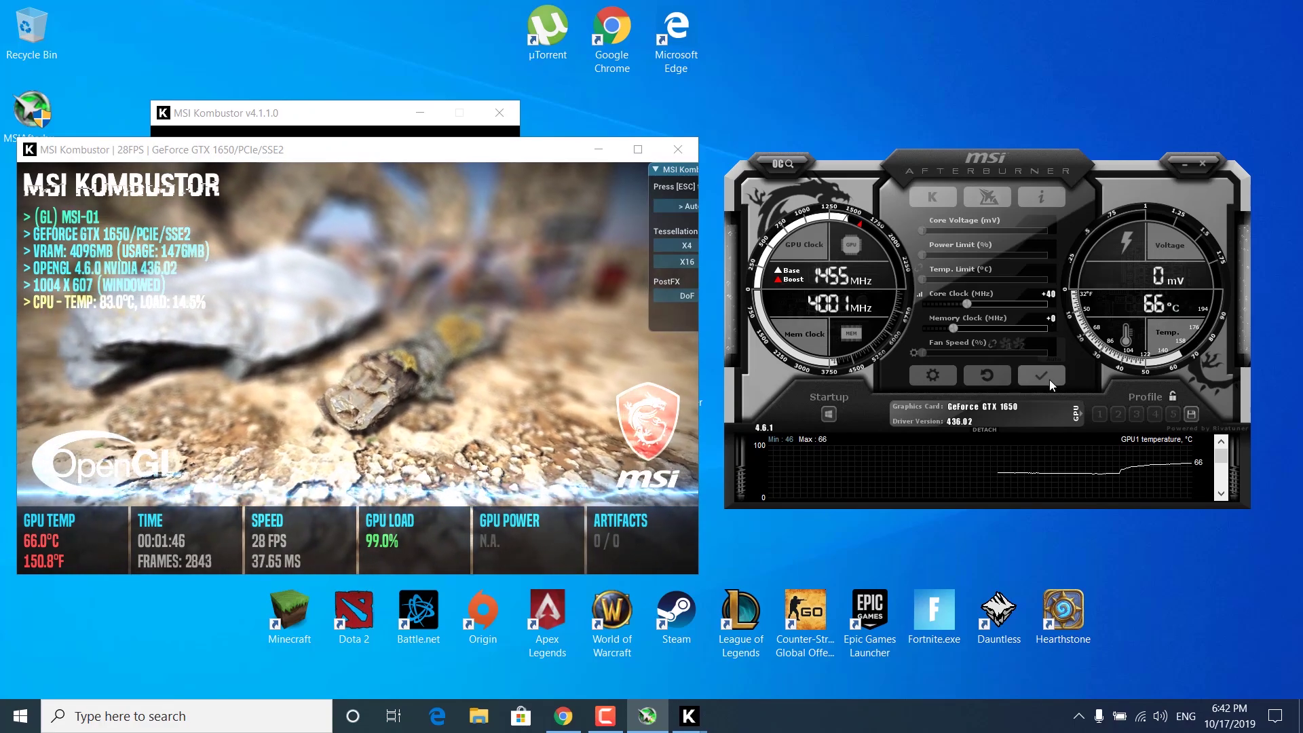
click(1049, 380)
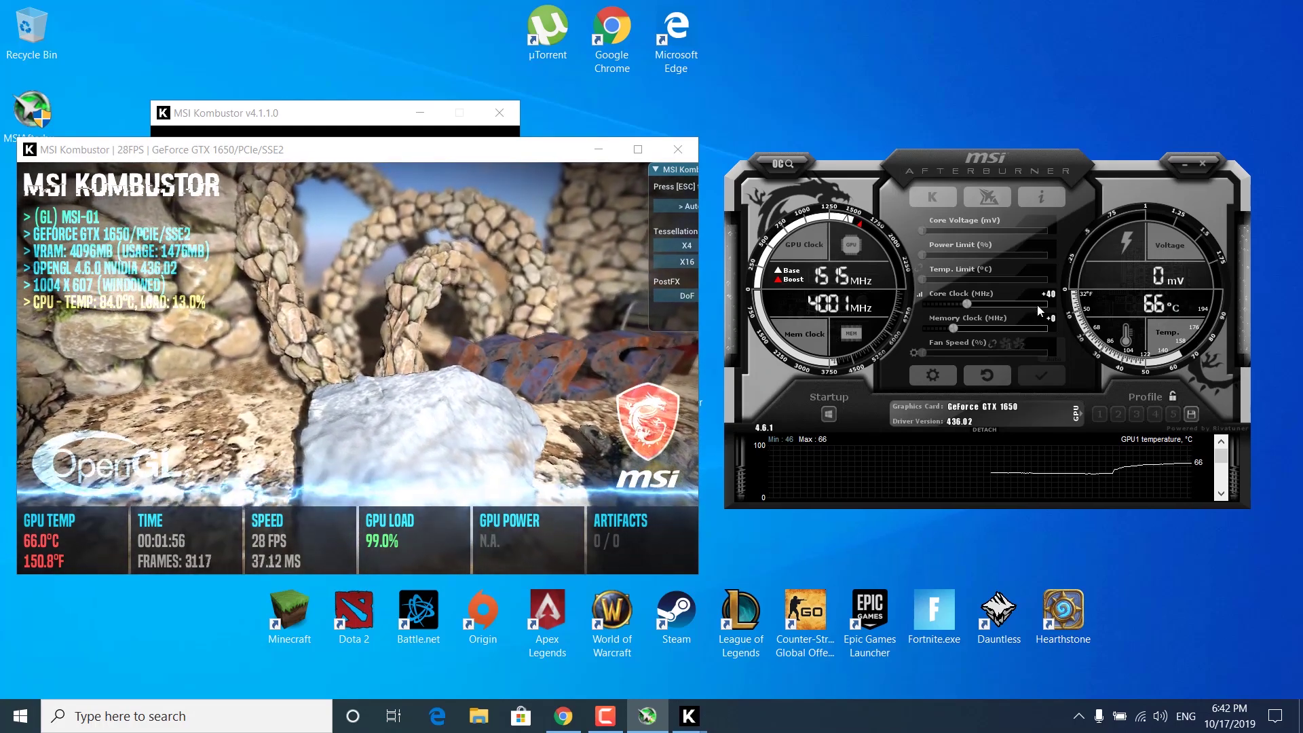
click(1048, 294)
text(80)
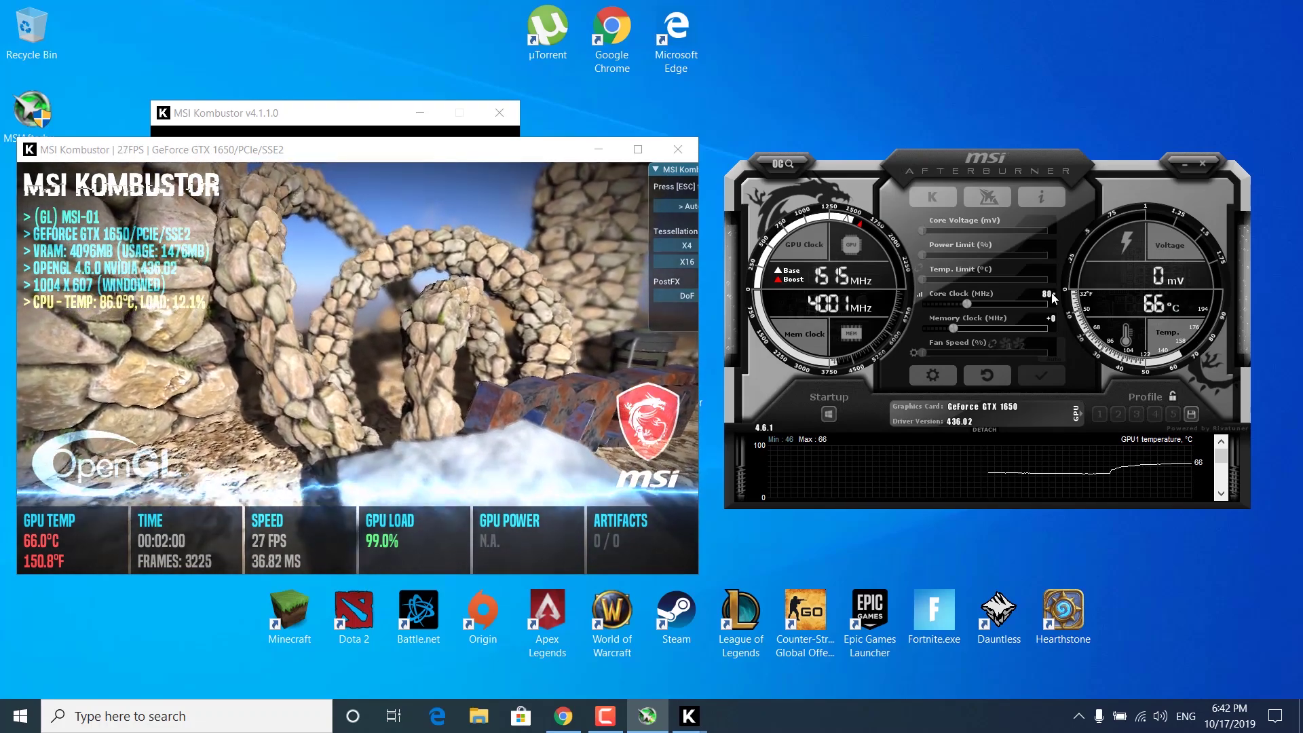
key(Return)
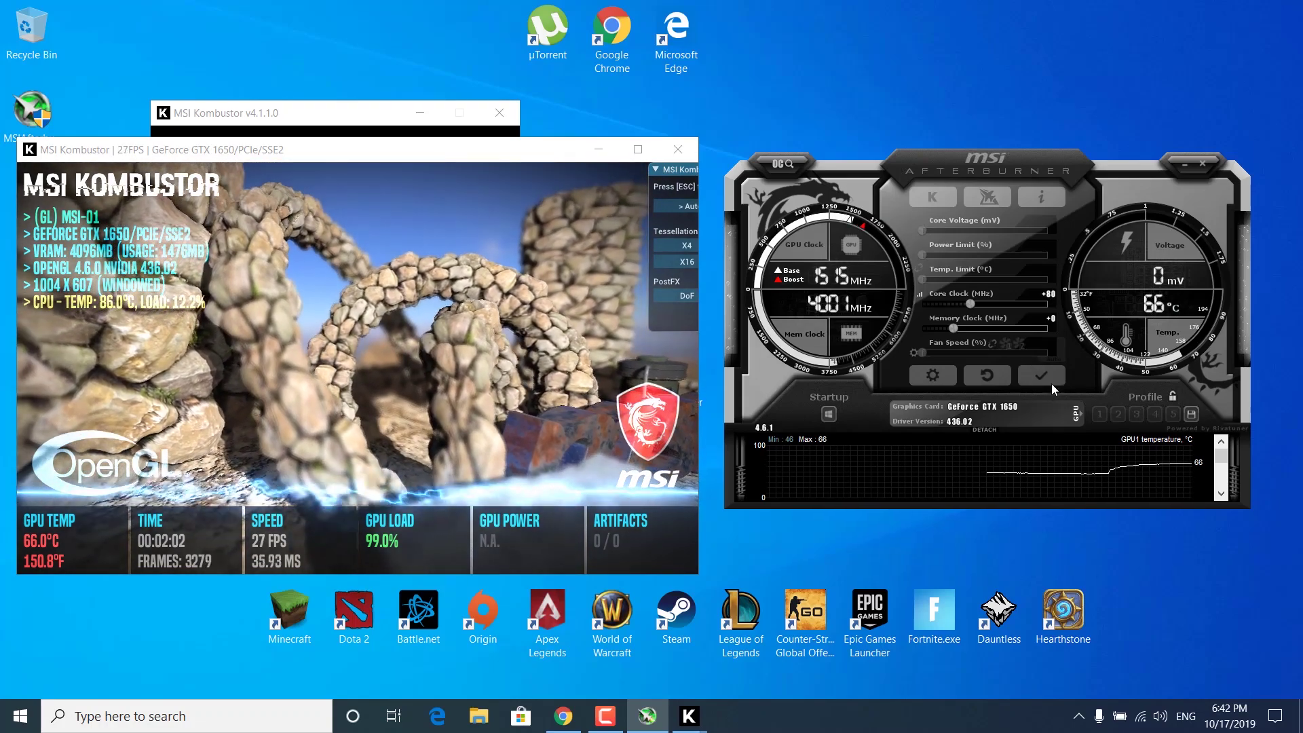
click(1052, 376)
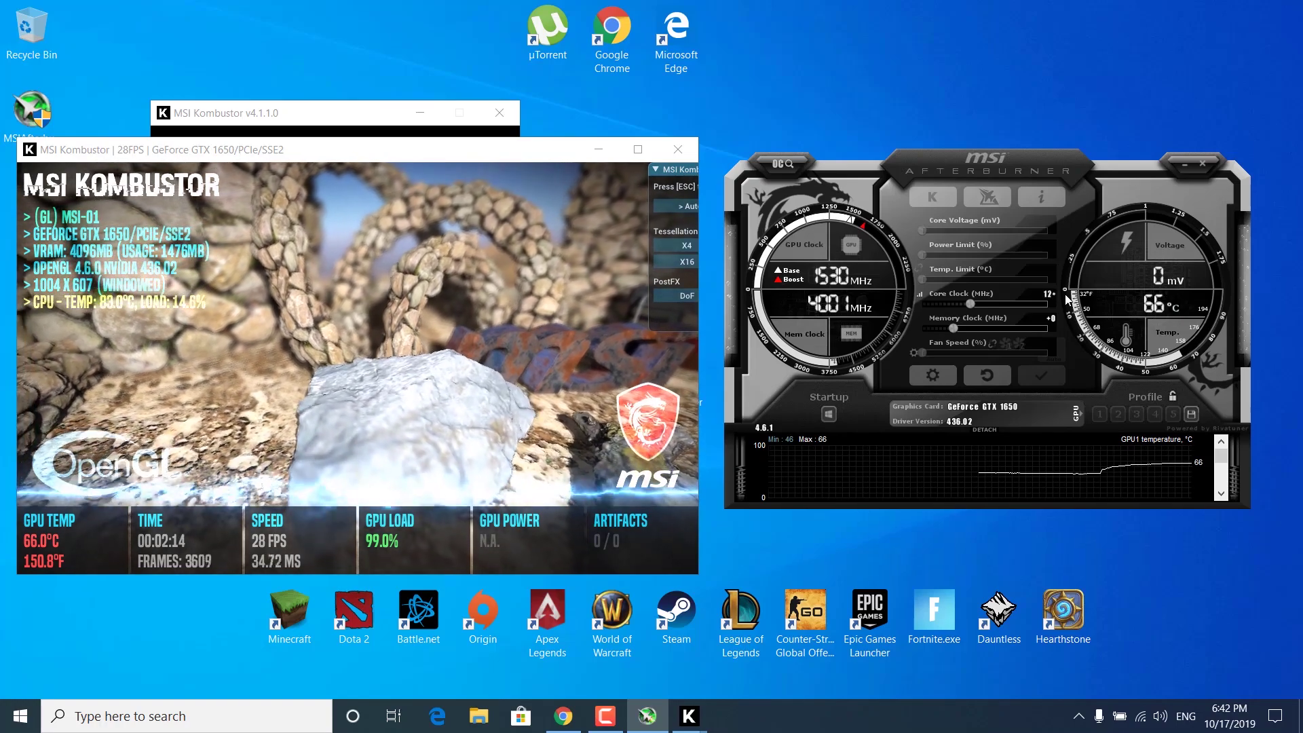
Step: Raise the core clock offset through +120 and +160 to +200 MHz, applying each
key(Return)
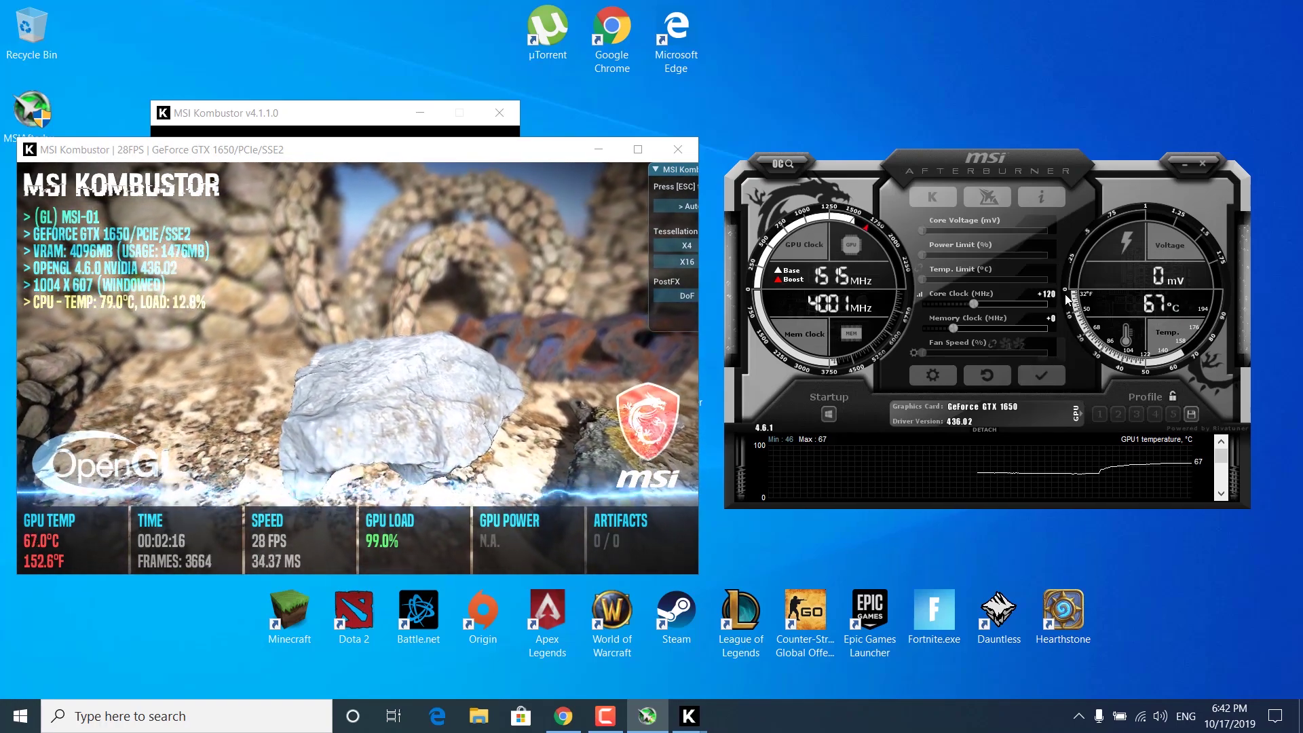
click(1045, 375)
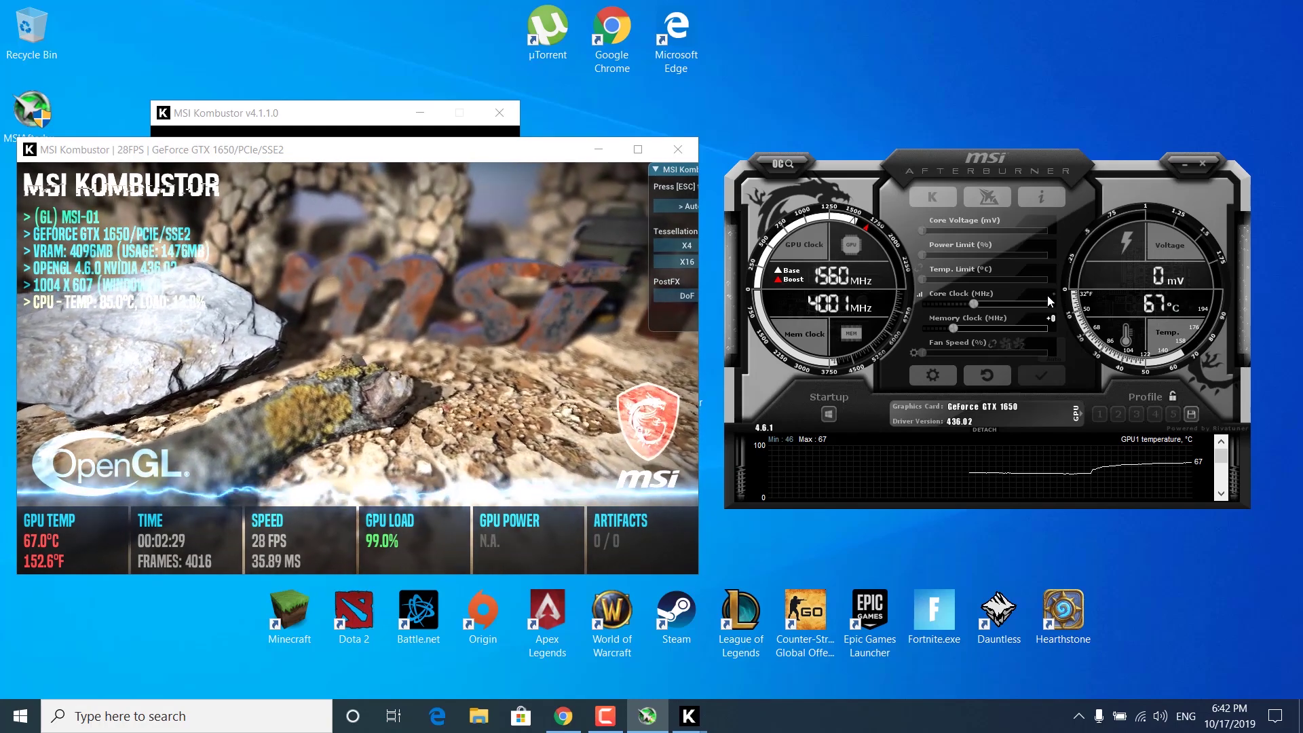
text(60)
key(Return)
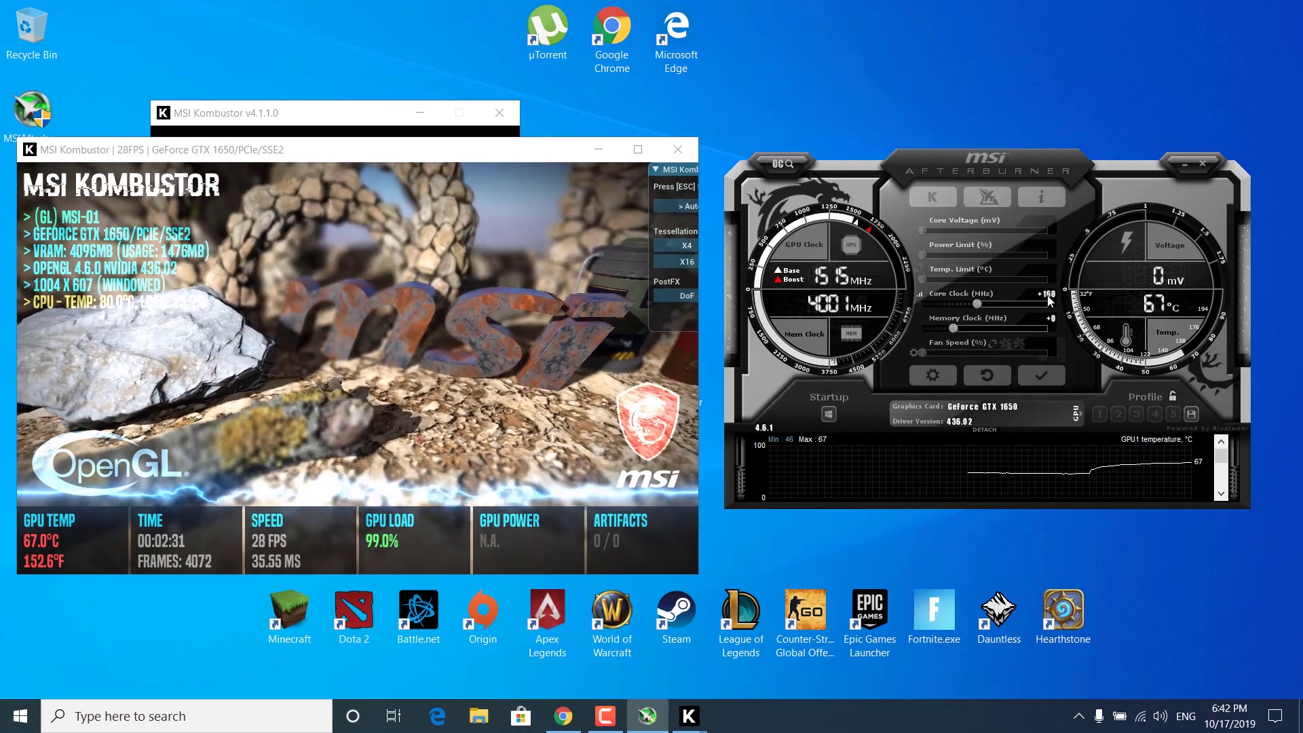
click(1055, 379)
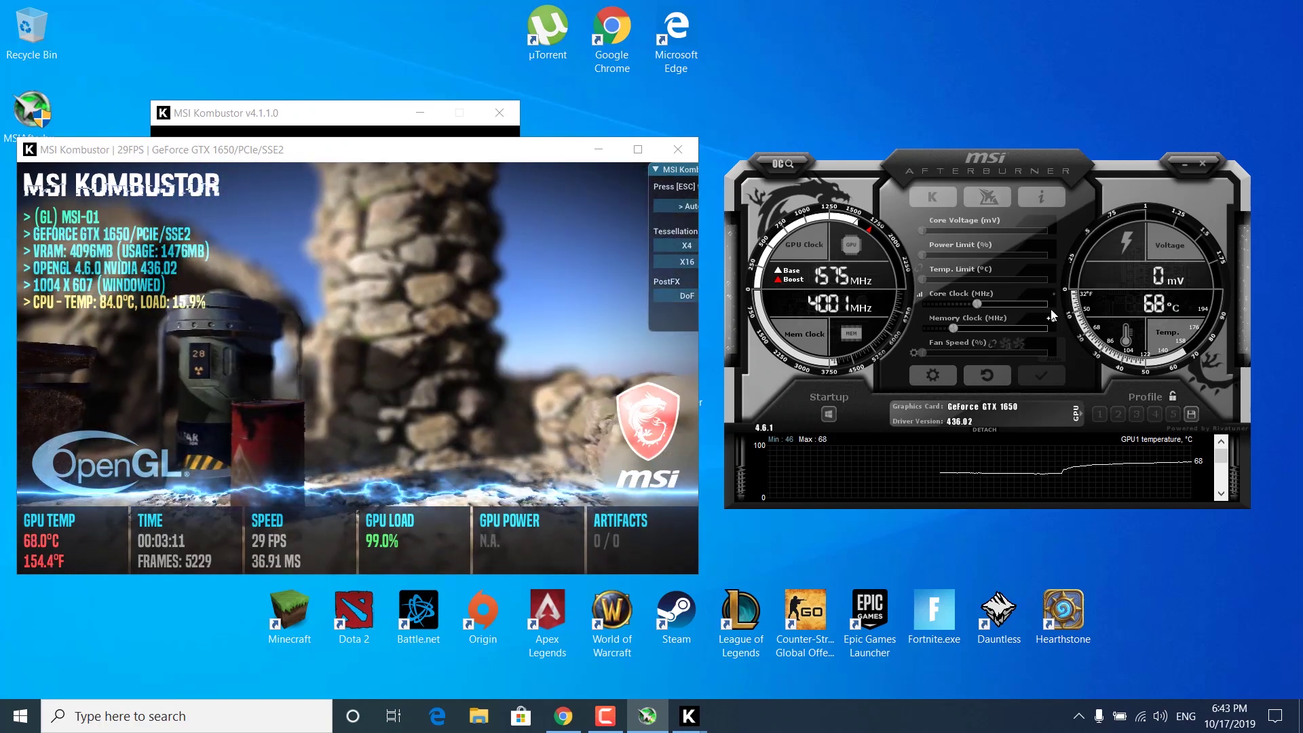
text(200)
key(Return)
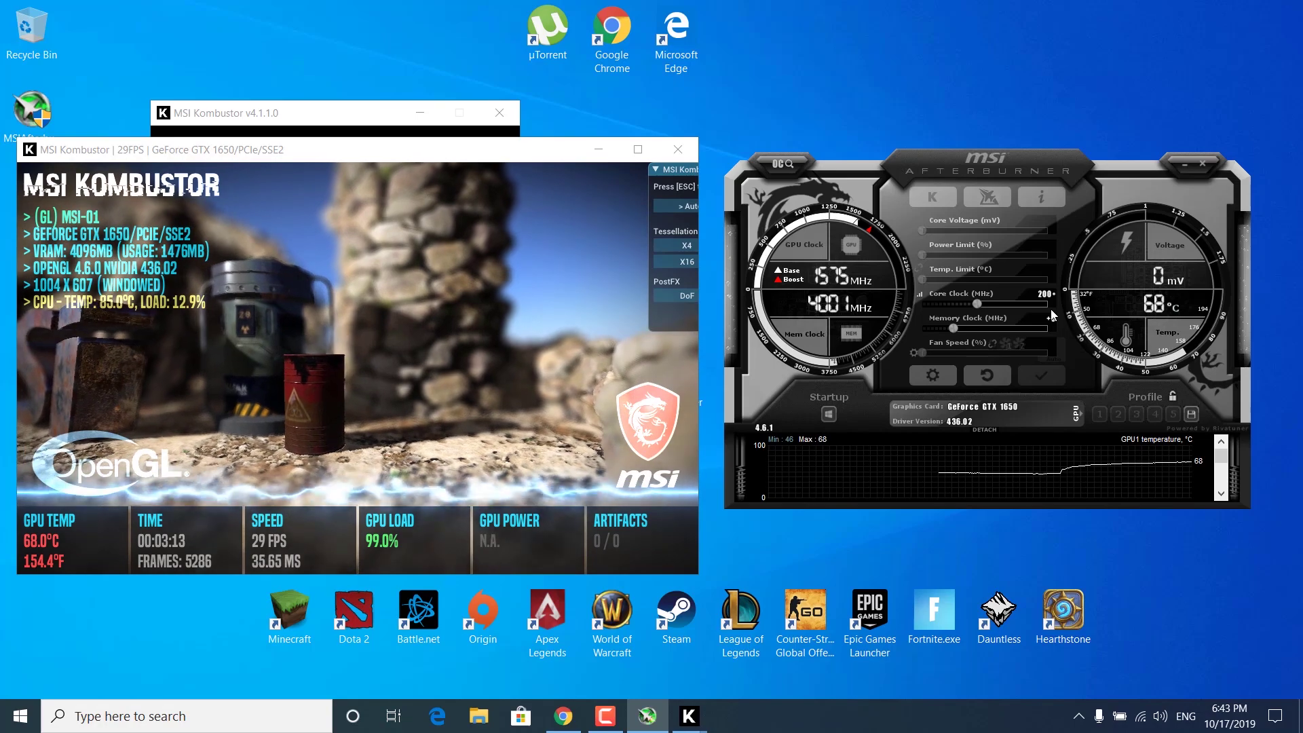
click(1042, 376)
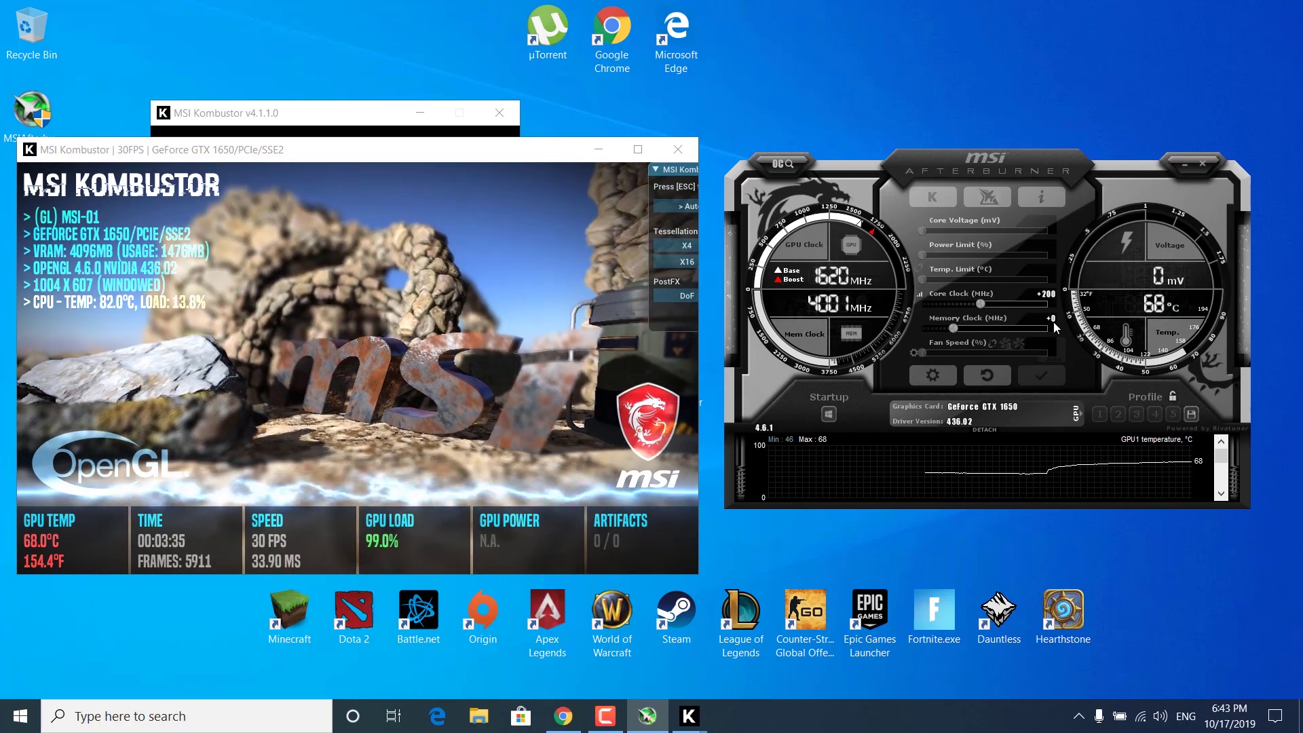
Step: Set the Core Clock offset back to +200 MHz and apply it
mouse_move(1053, 322)
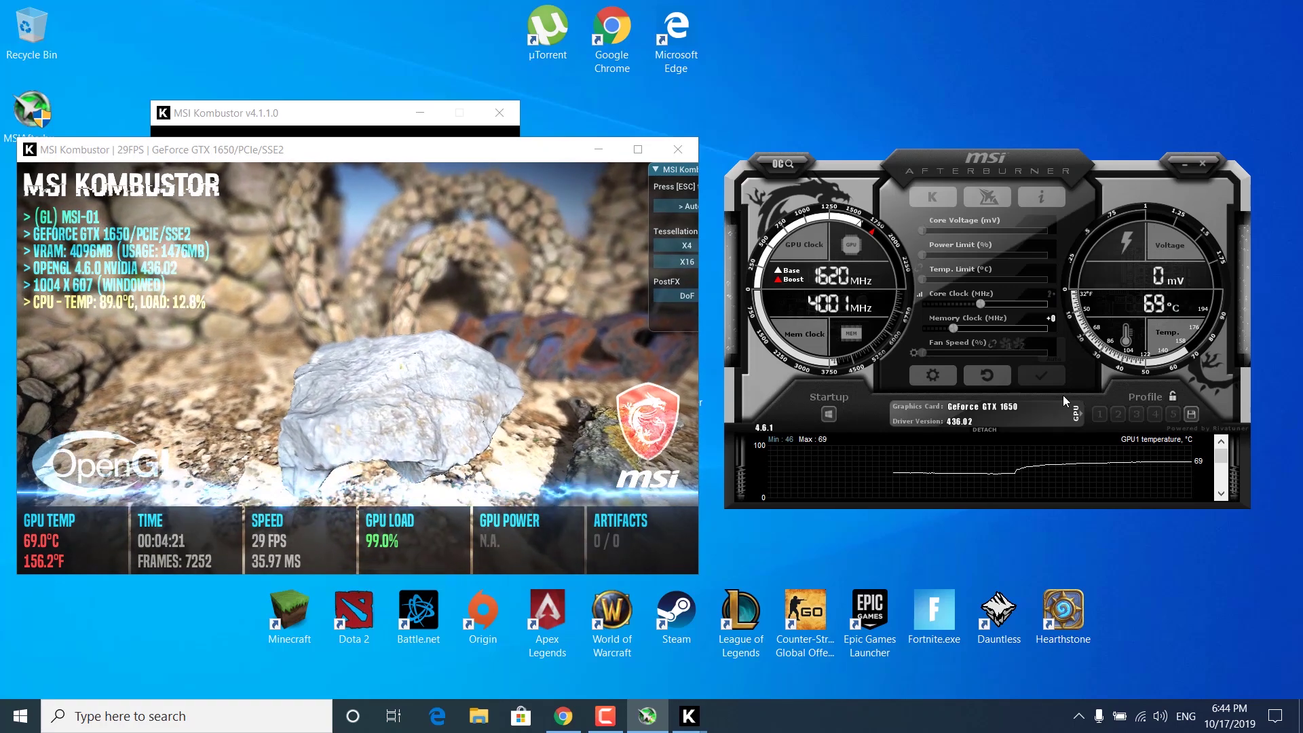
text(200)
key(Return)
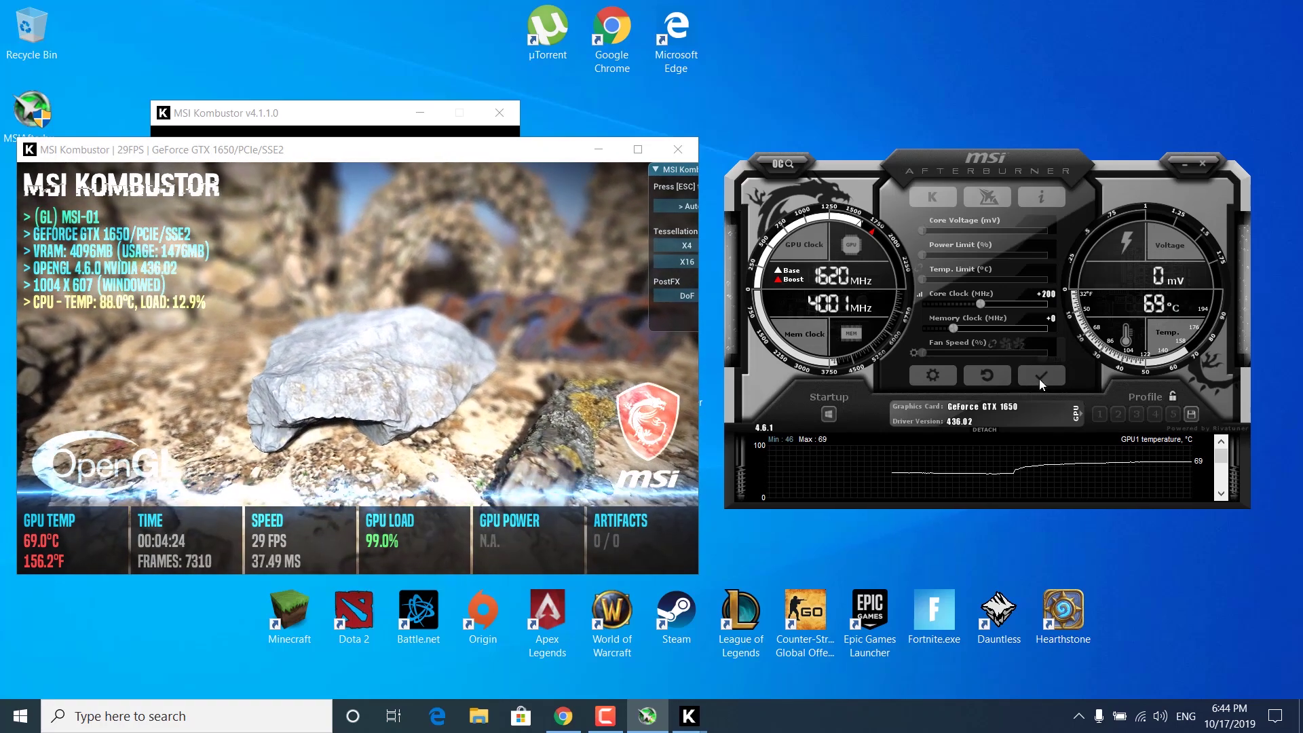
click(1043, 376)
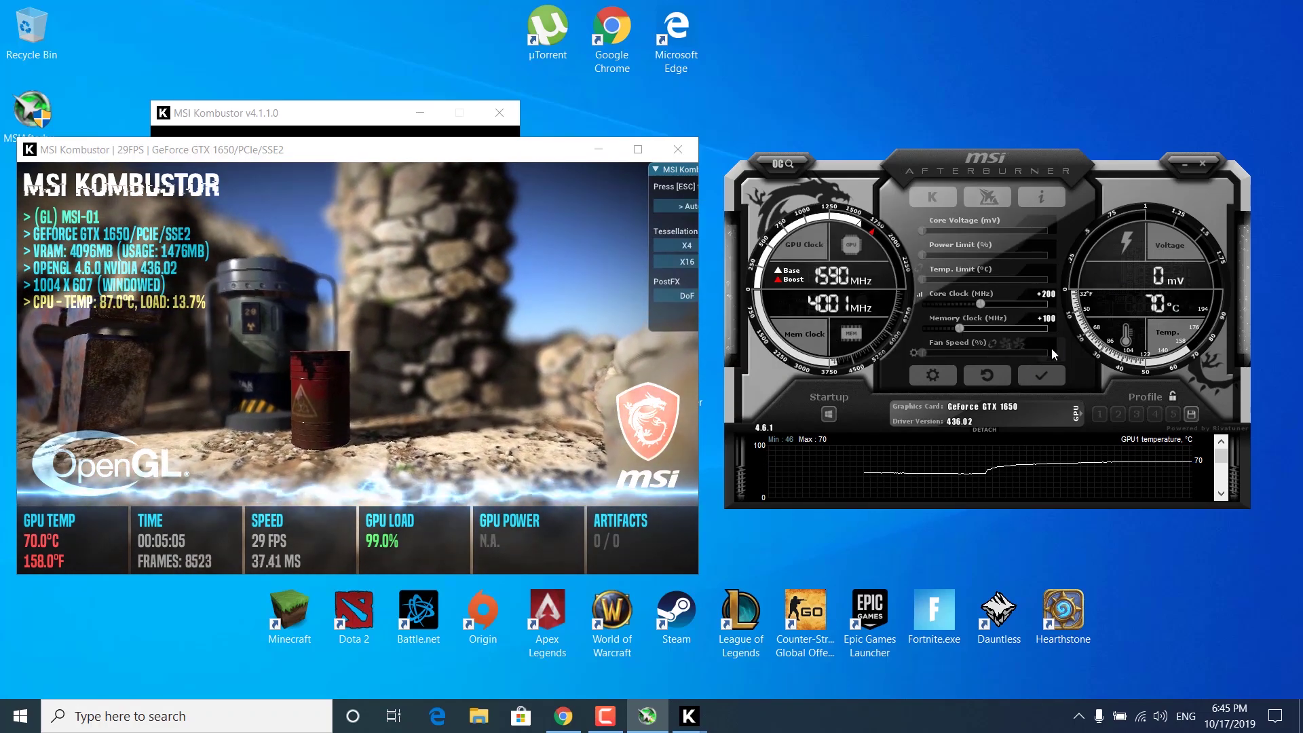
Step: Apply the current clocks, then set the memory clock offset to +200 MHz and apply
click(1025, 380)
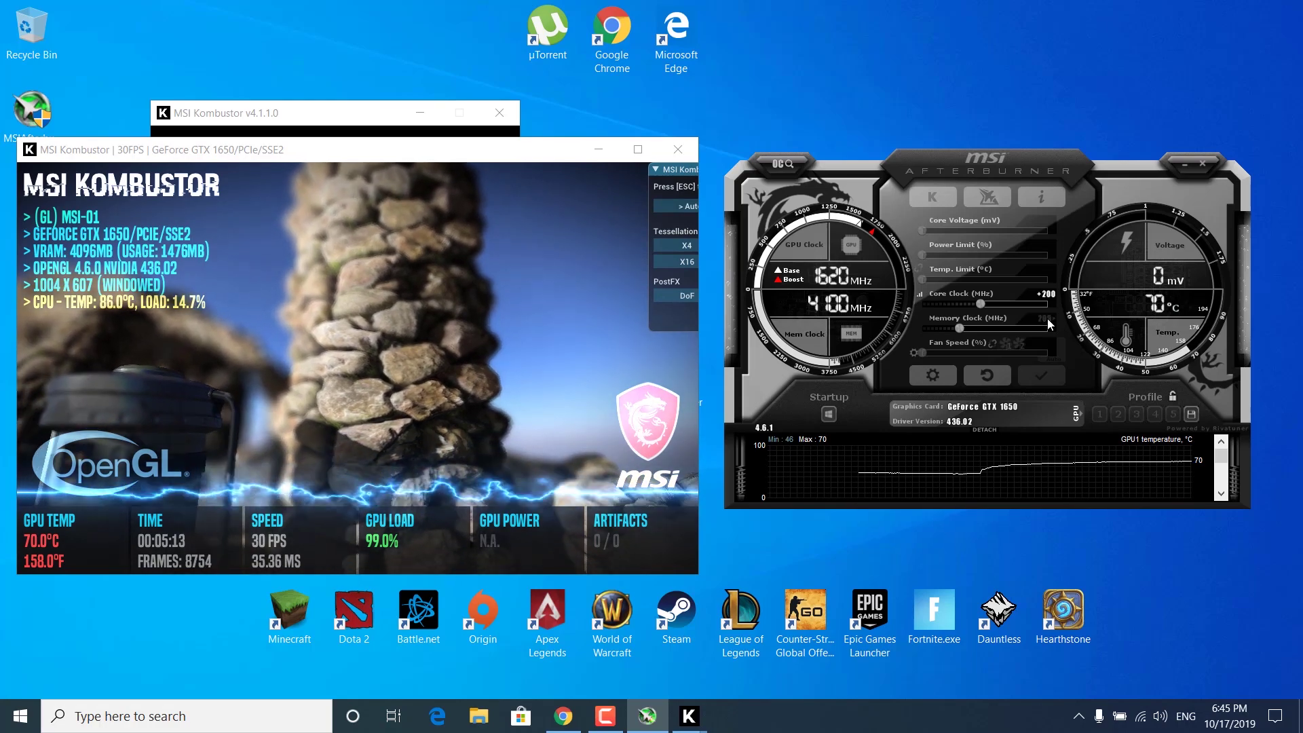
text(200)
key(Return)
click(1060, 376)
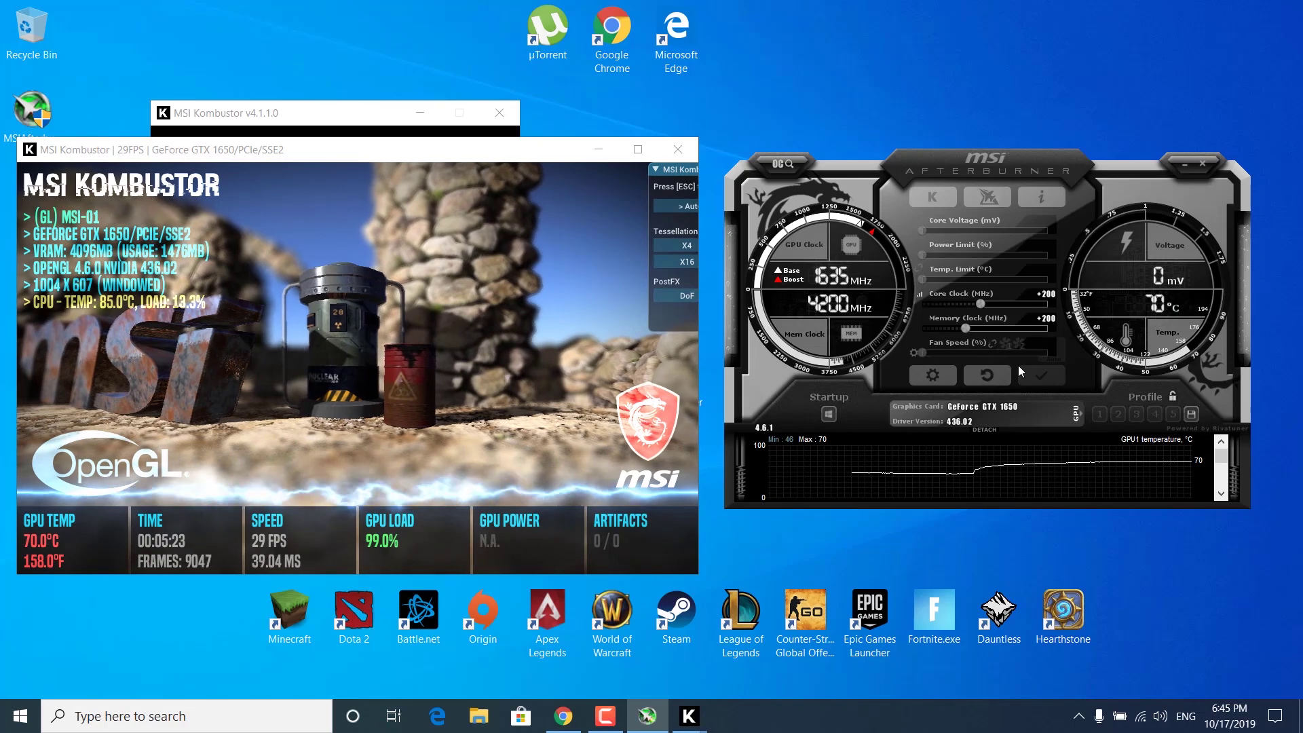
Step: Raise the memory clock offset to +900 MHz and apply it
click(1046, 325)
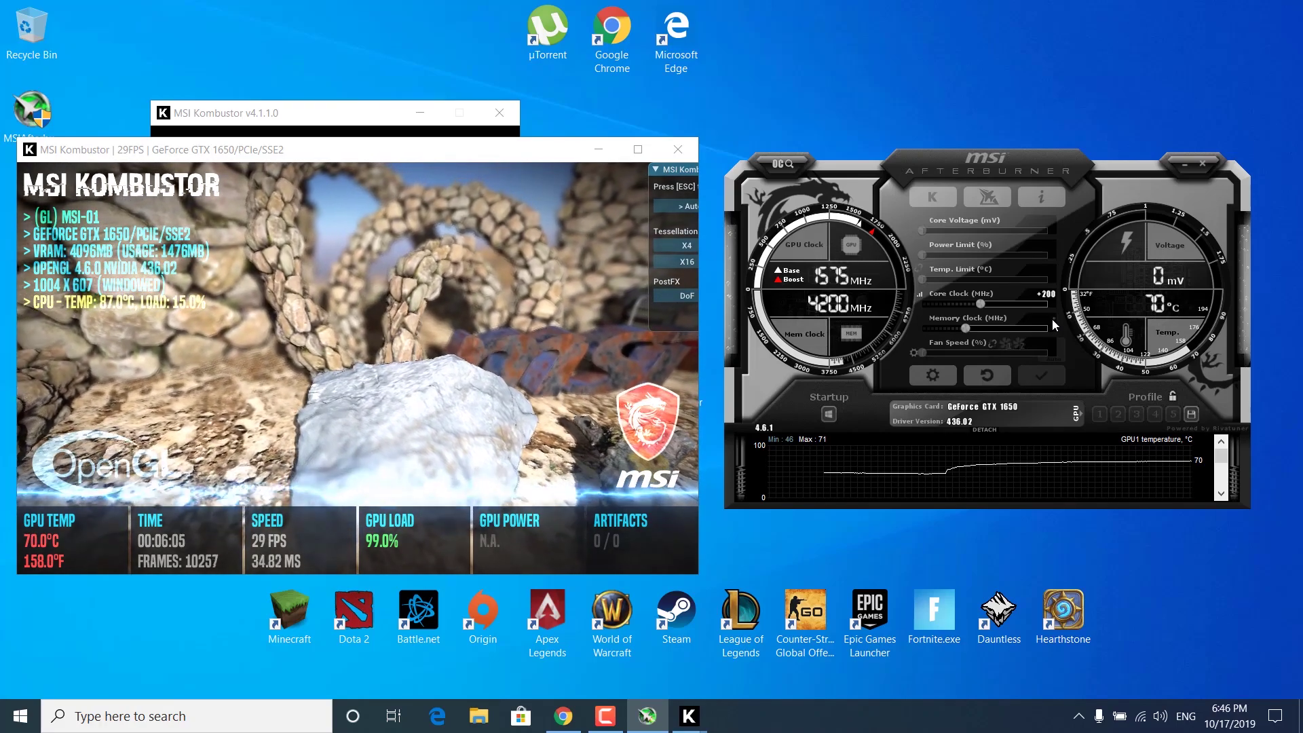
text(9)
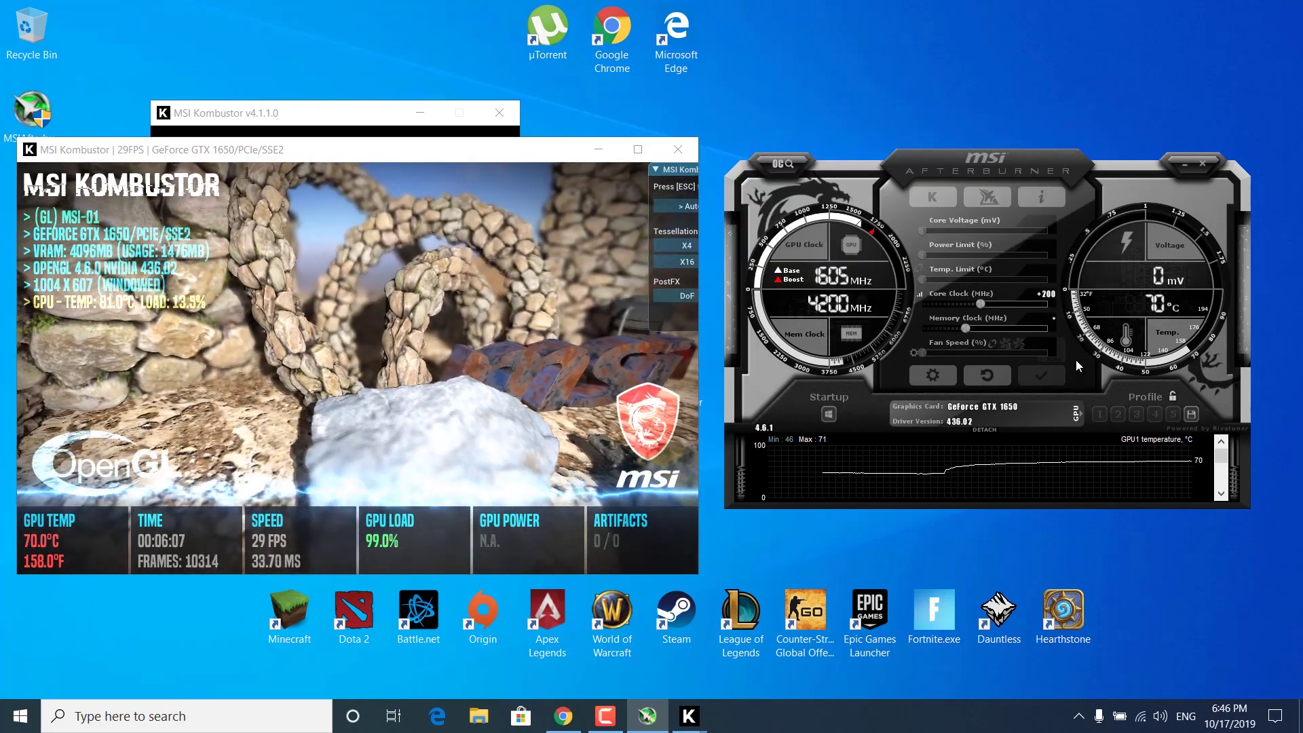
text(00)
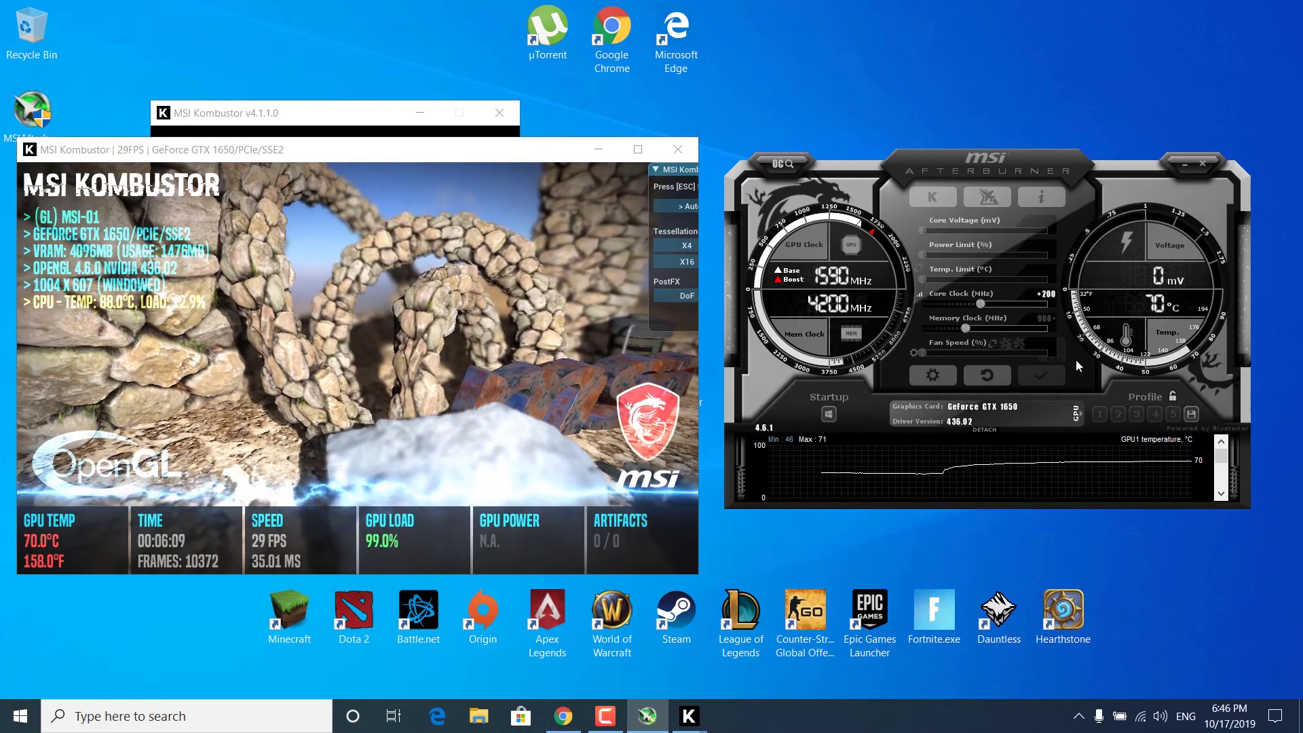
key(Return)
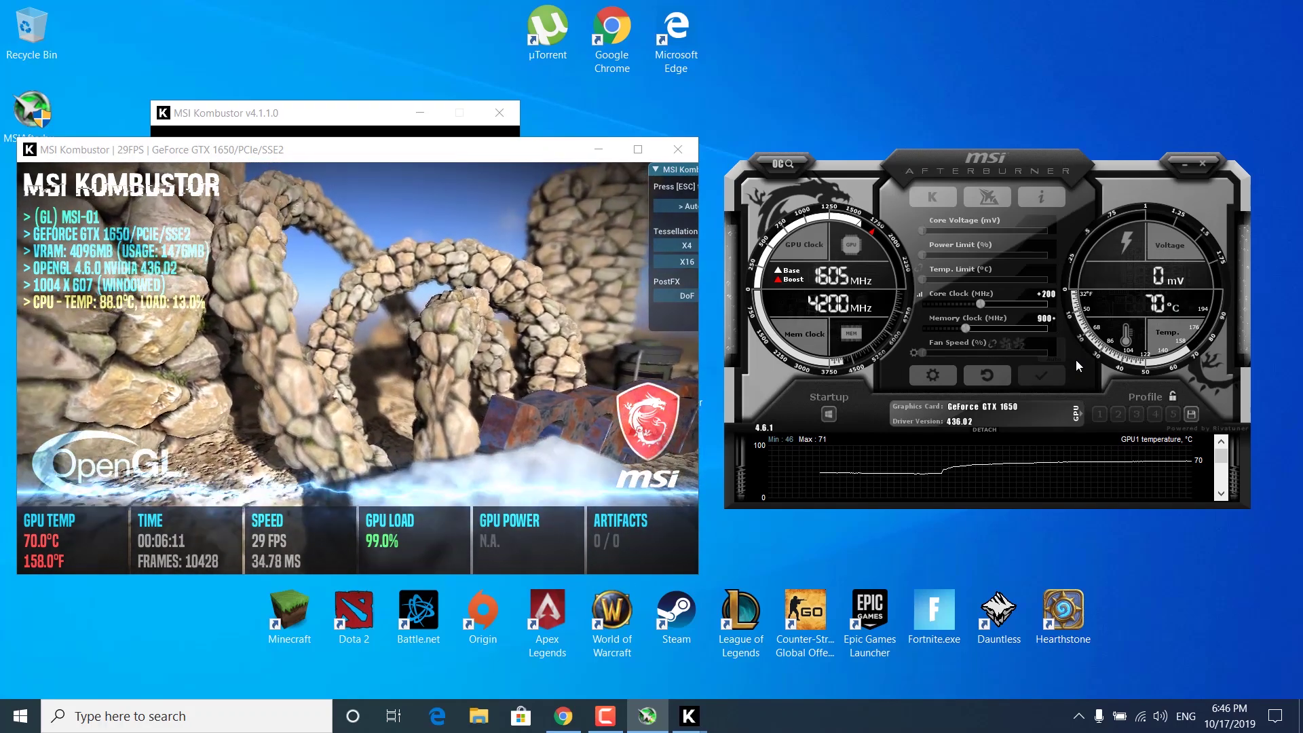
click(1060, 374)
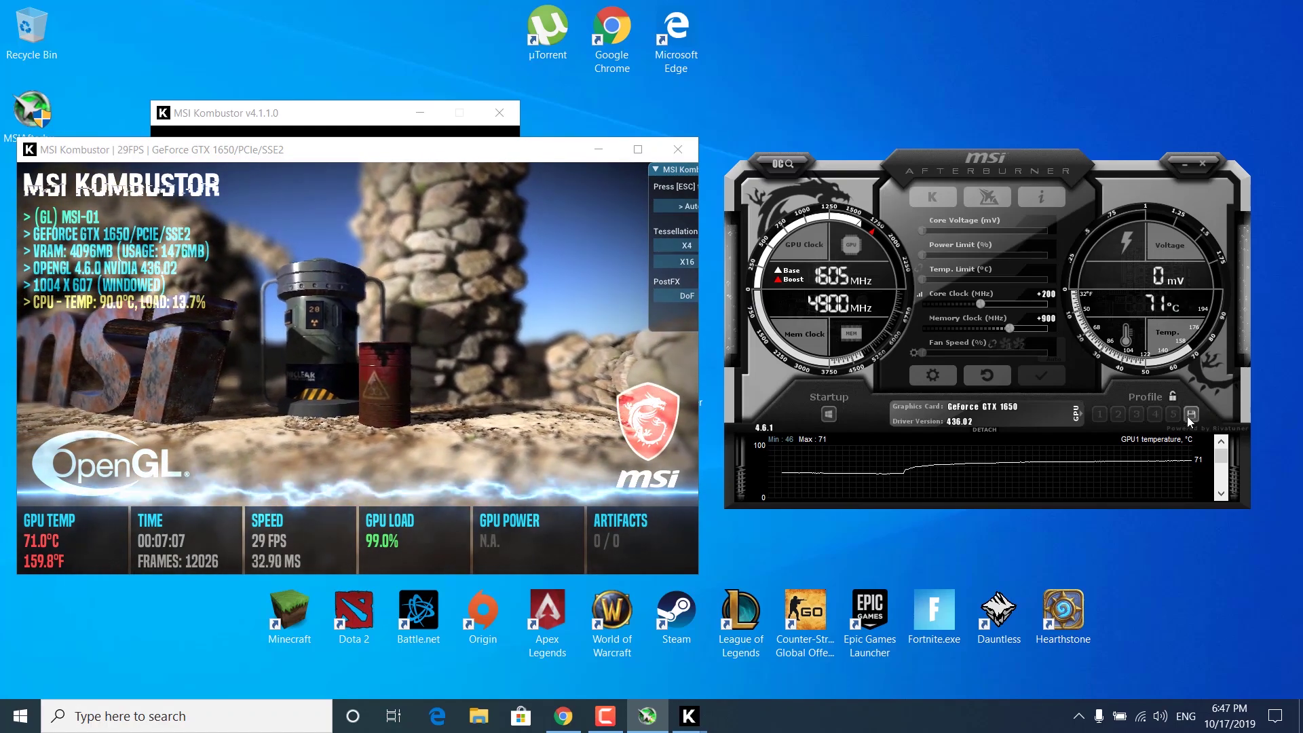
Step: Save the +200 core / +900 memory overclock to profile 1, reload and apply it, and move Afterburner over Kombustor
click(1189, 415)
click(1099, 415)
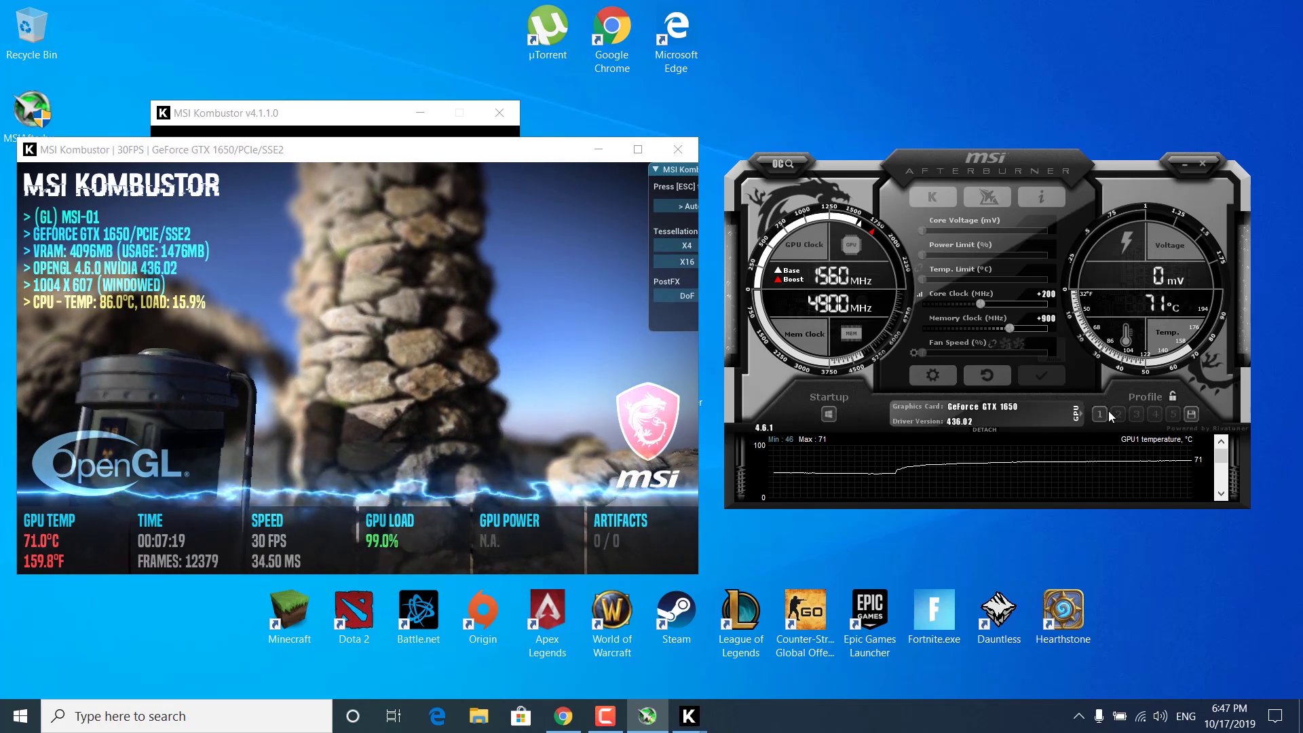
click(1105, 417)
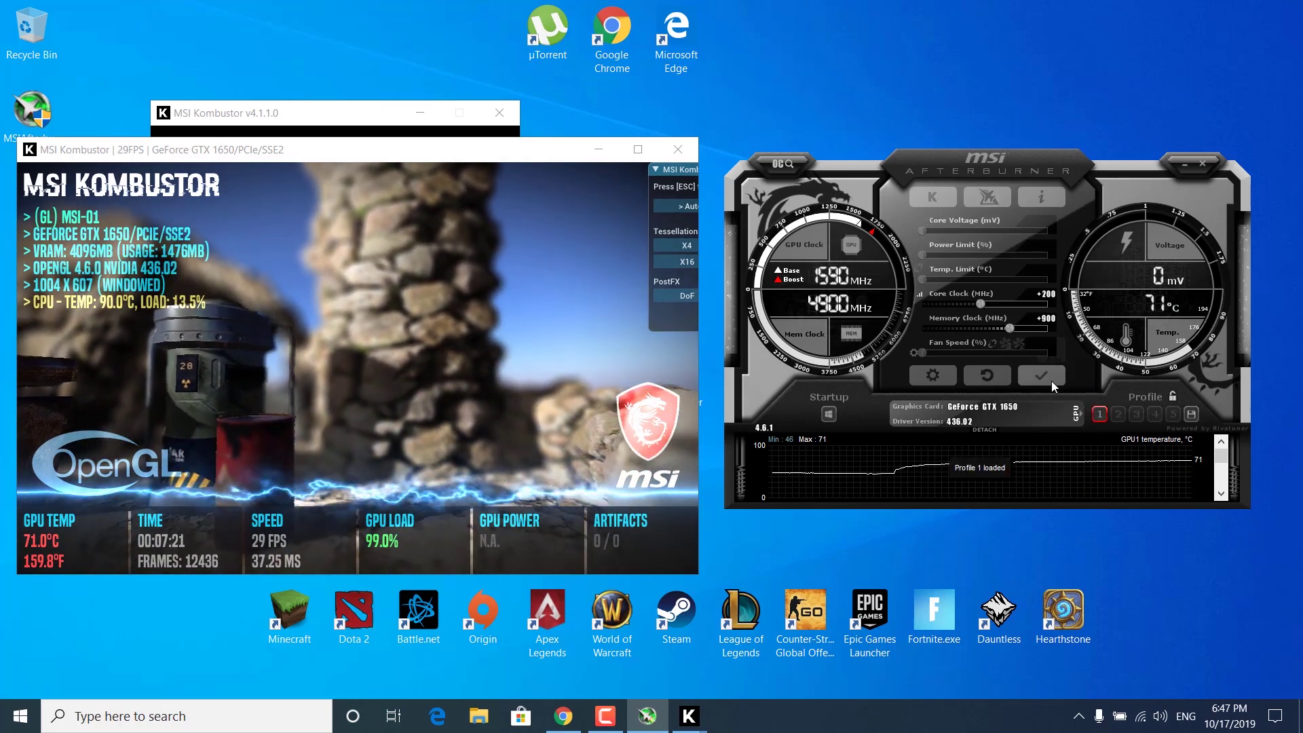
click(1038, 379)
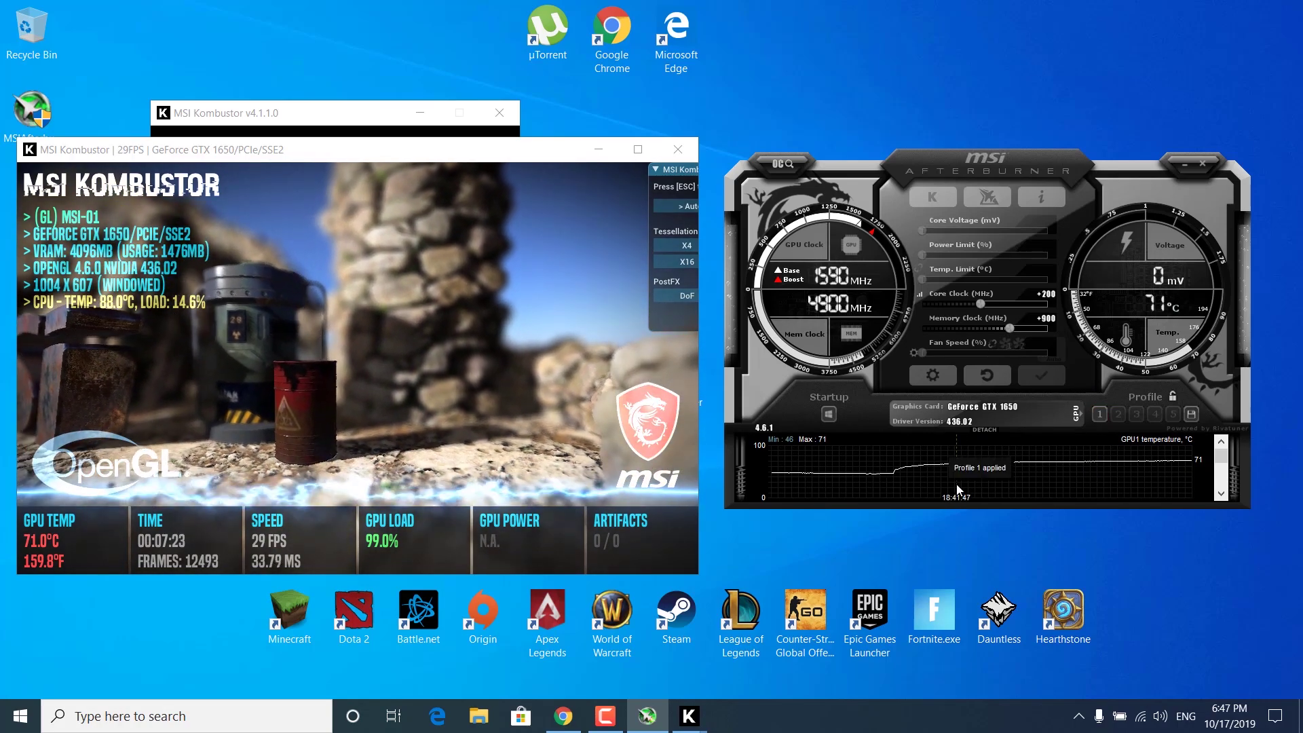
mouse_move(1019, 477)
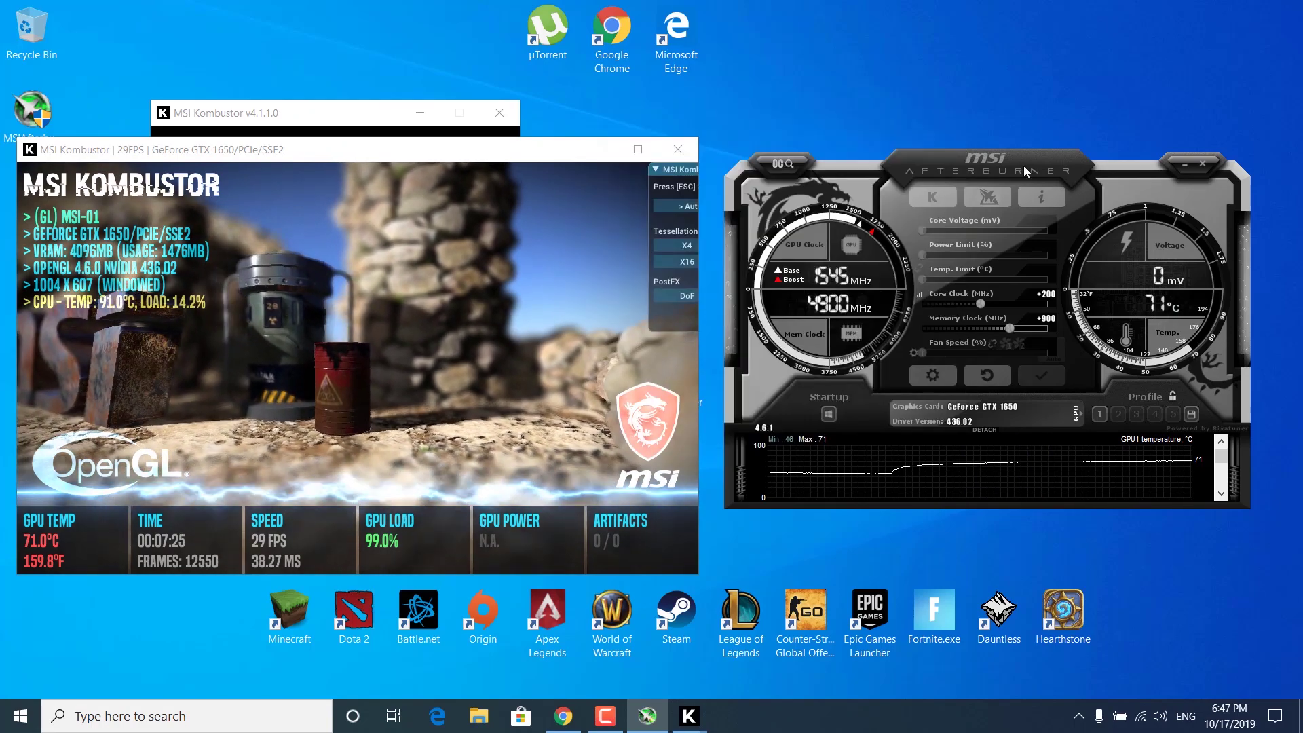
drag(1023, 166, 752, 174)
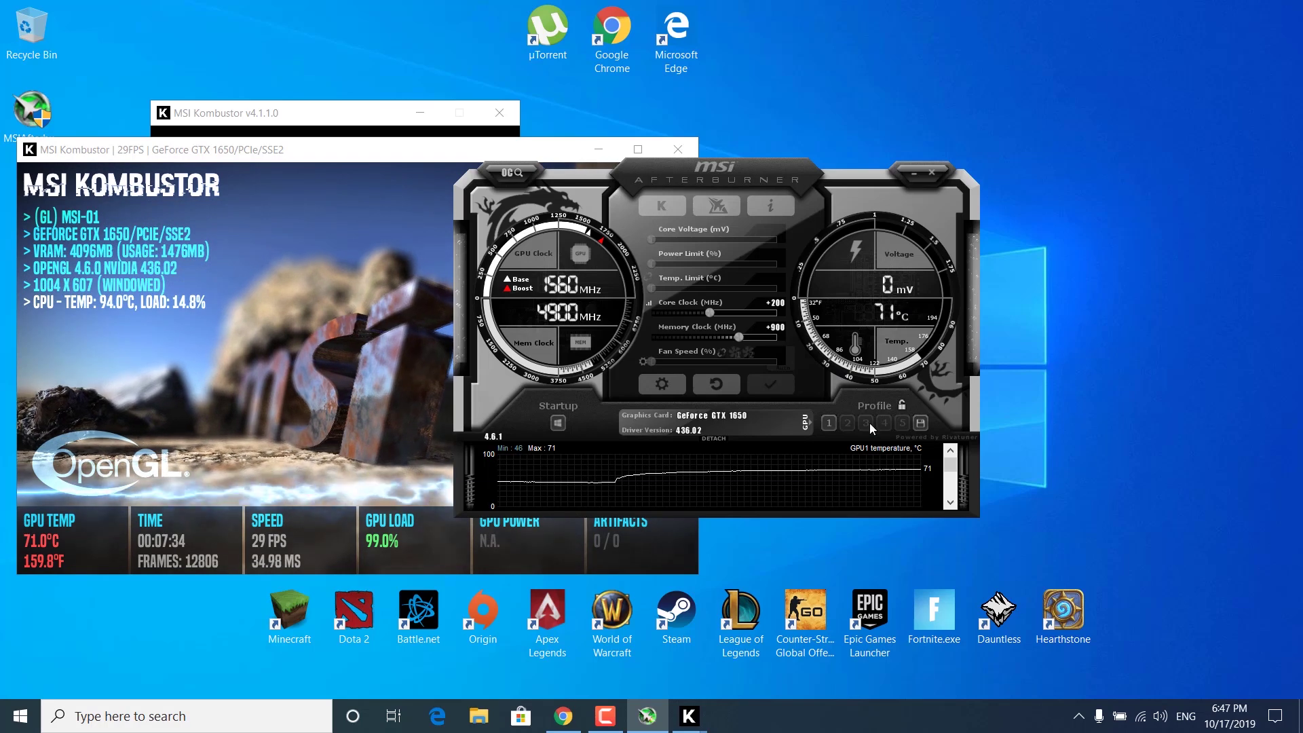
Step: Reset the clock offsets to +0 and save them to profile 2, then load profiles 1 and 2 in turn
mouse_move(839, 502)
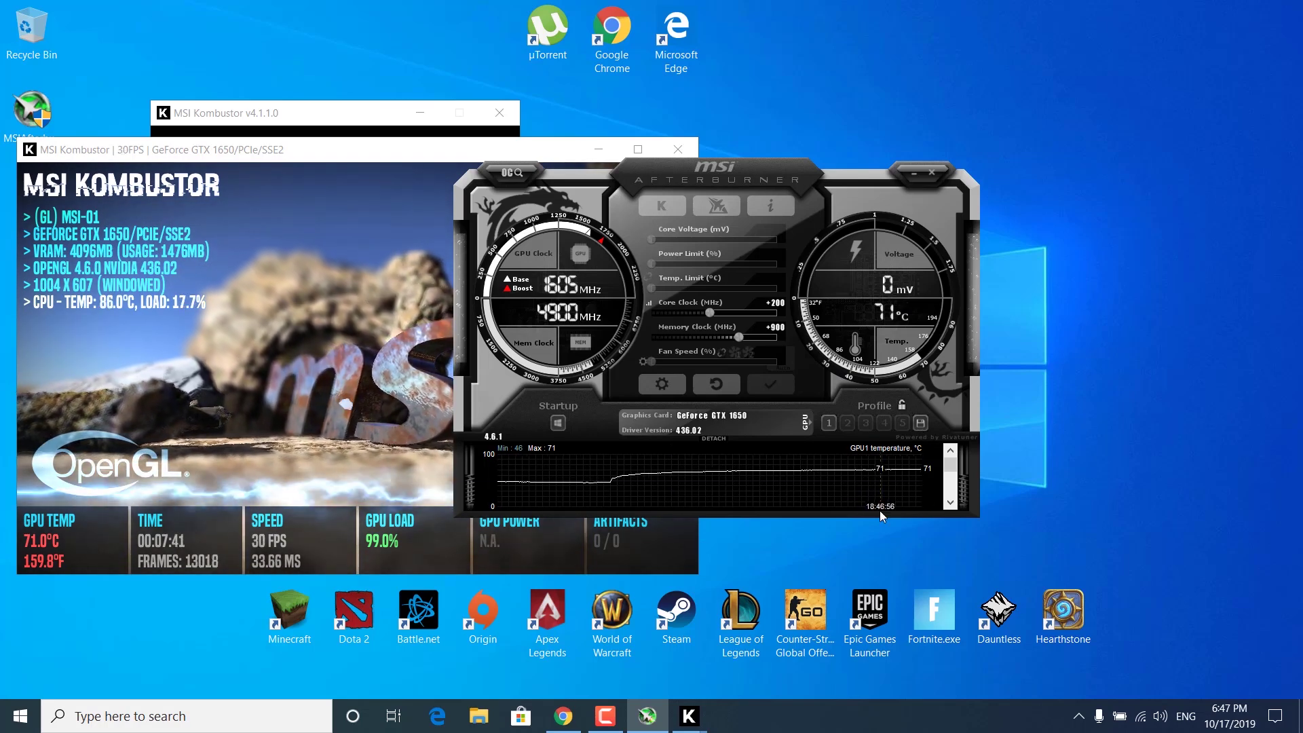
click(847, 423)
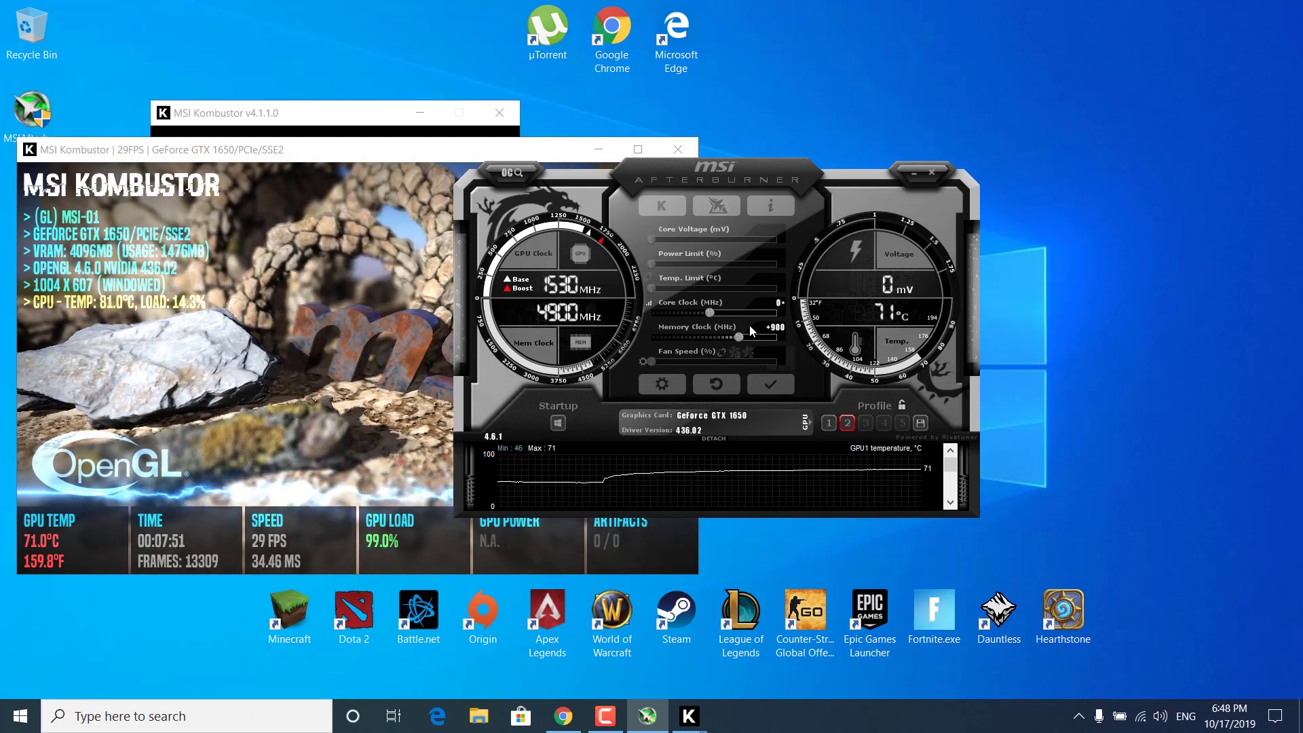
click(770, 385)
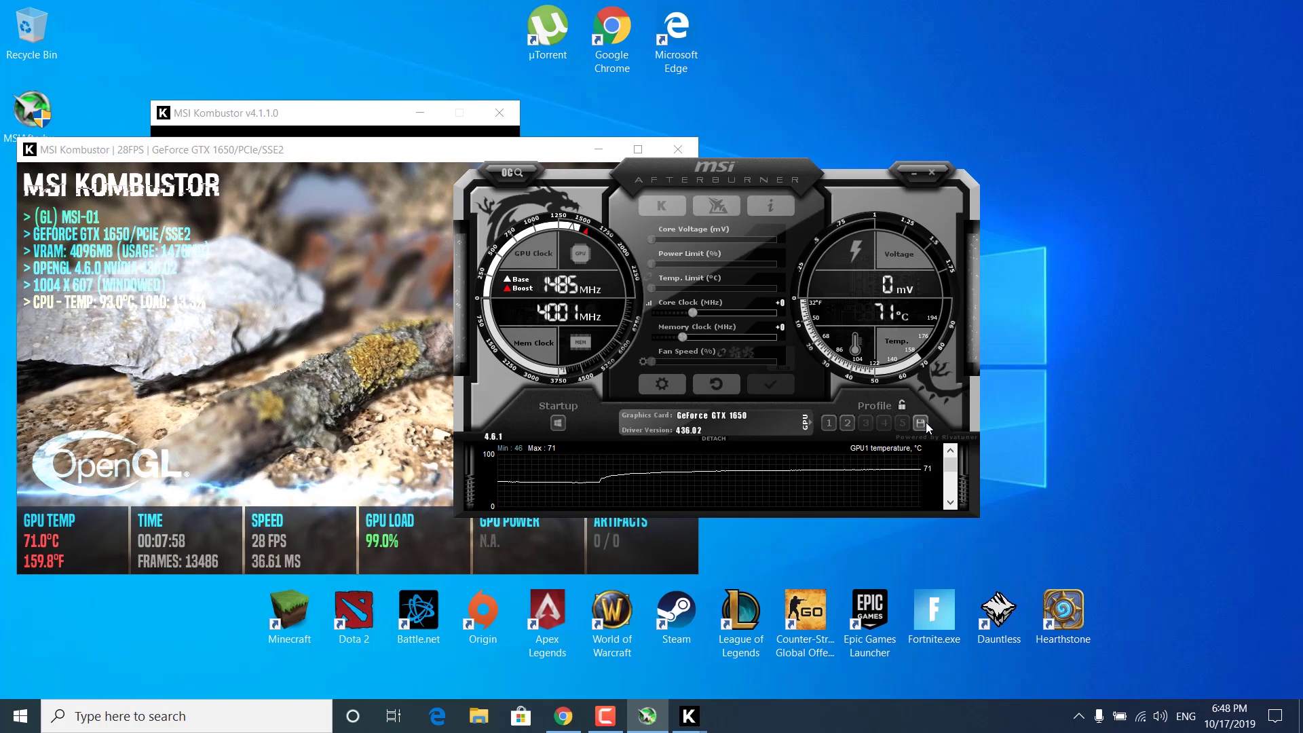
click(847, 424)
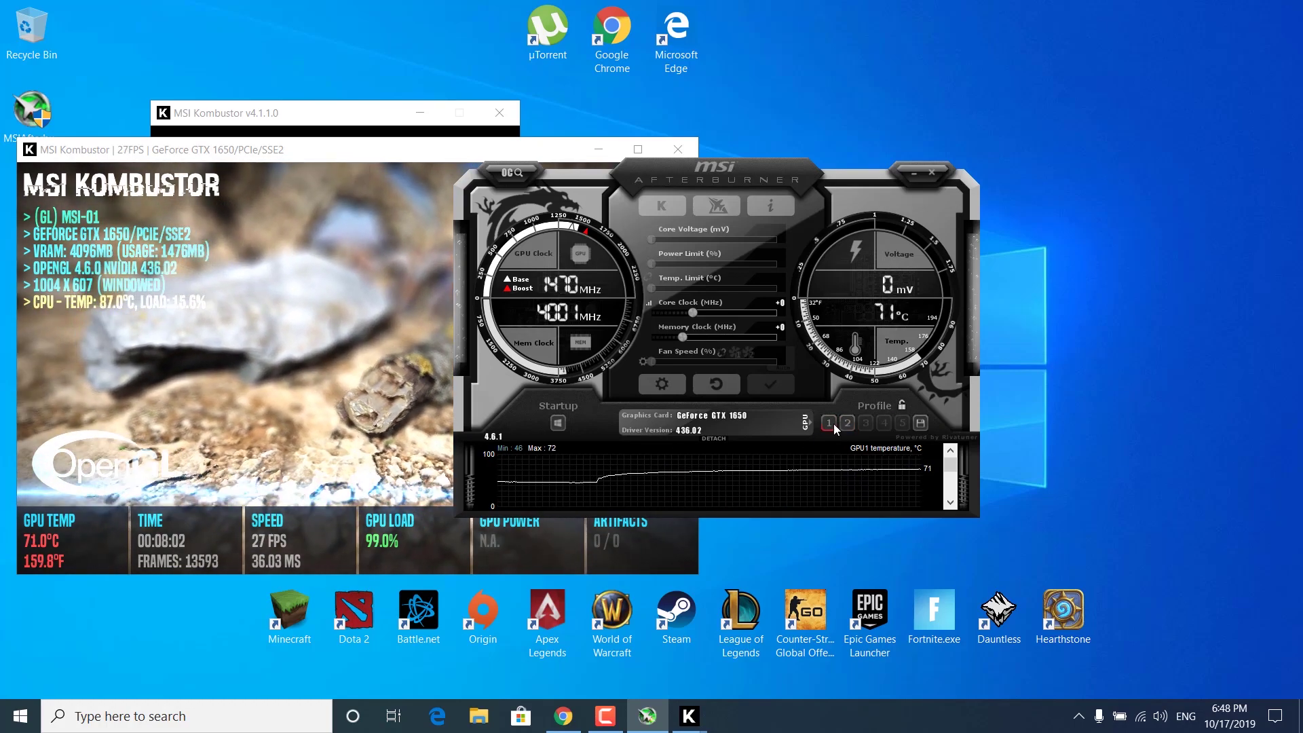
click(829, 423)
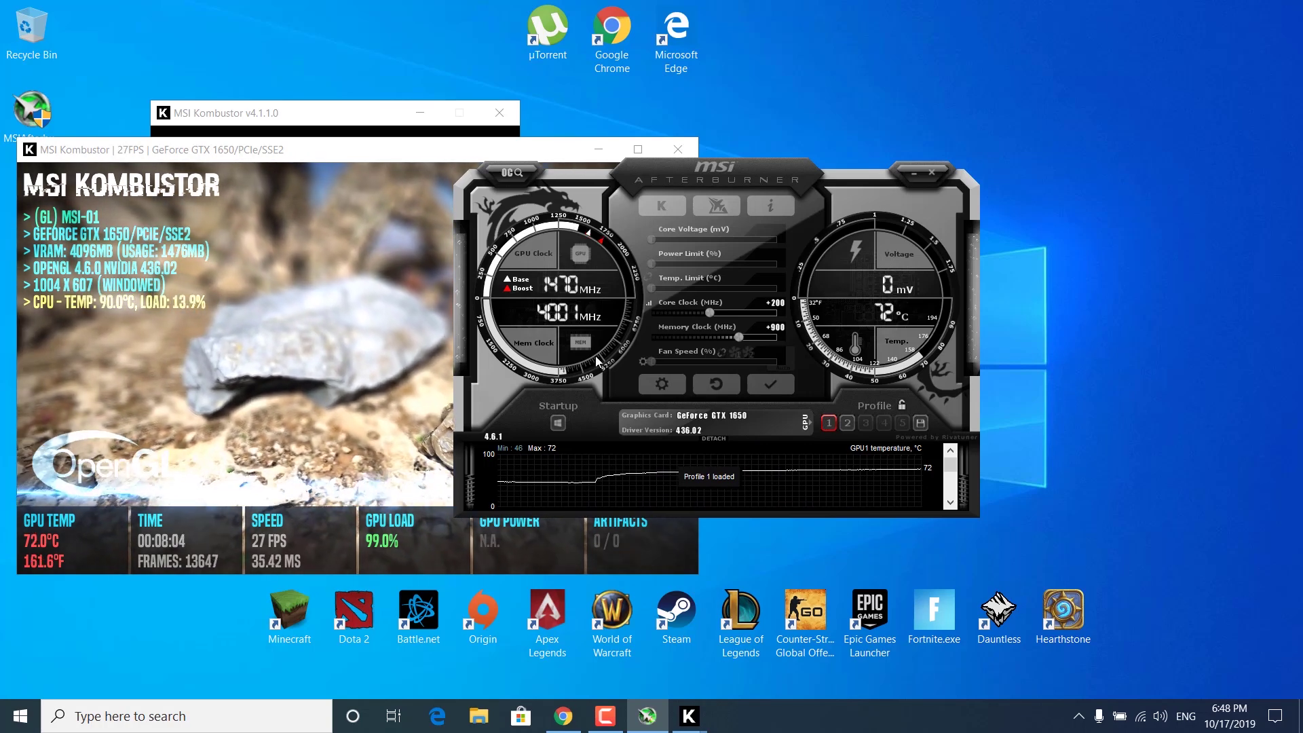
click(847, 423)
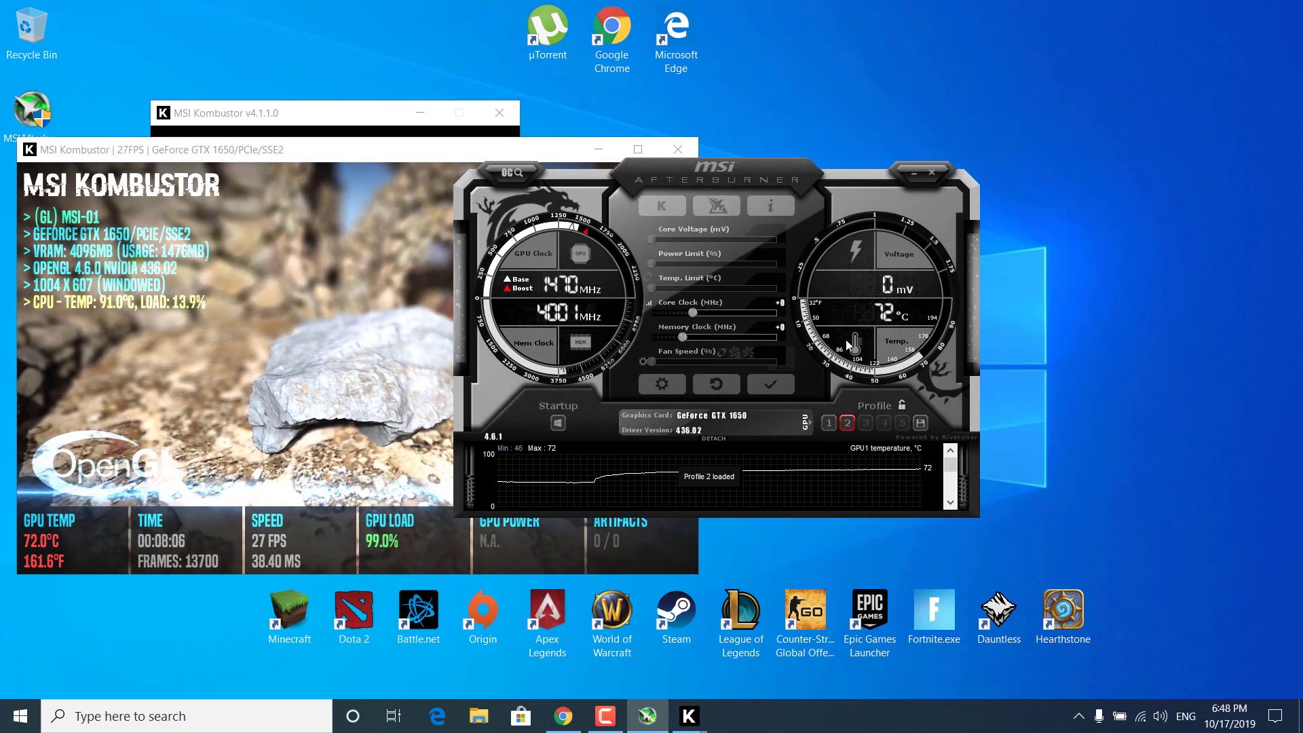